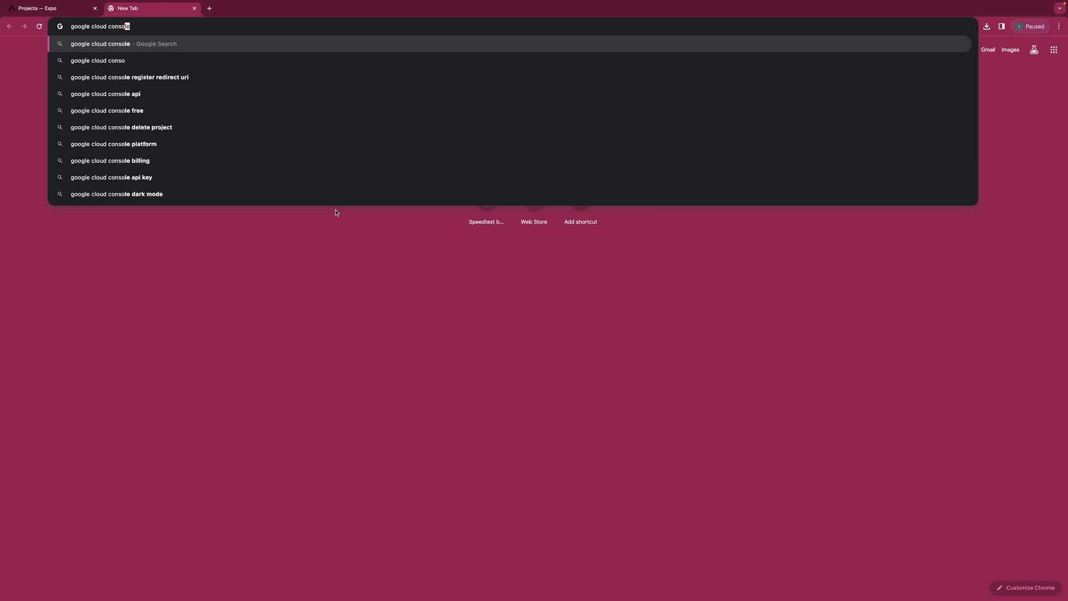
Open the Google Cloud console sign-in from the 'google cloud console' search results.
left_click(117, 391)
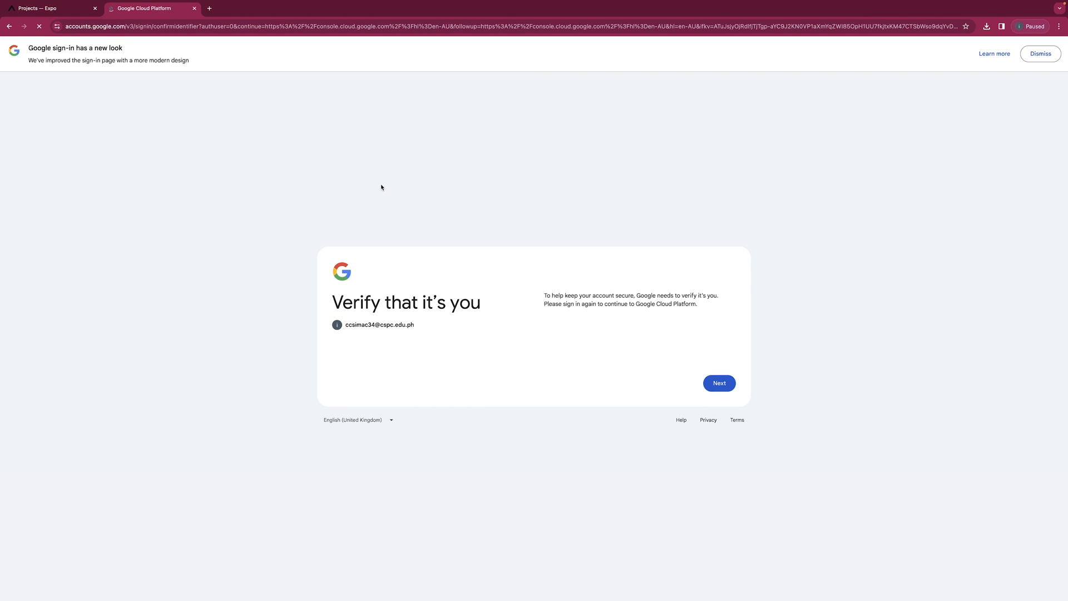
Switch to another Google account and sign in with its email address and password.
left_click(719, 382)
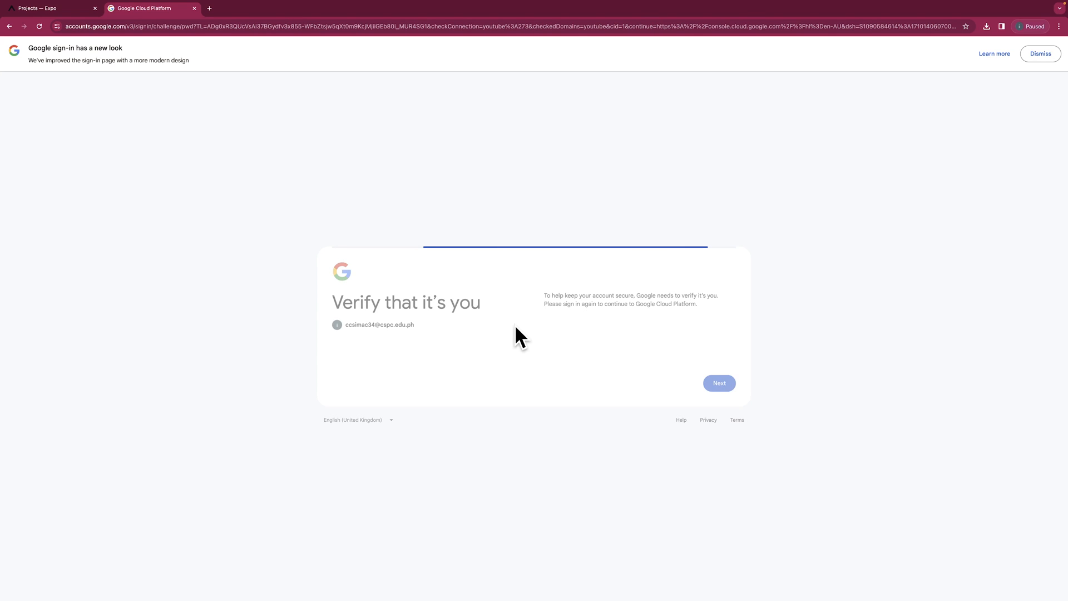
left_click(411, 327)
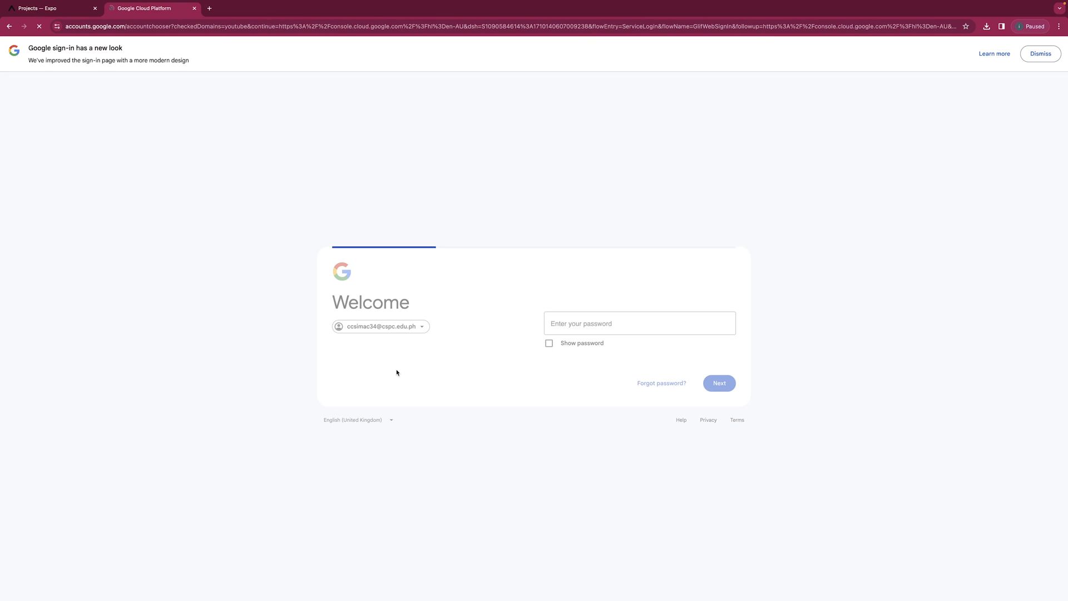
left_click(592, 330)
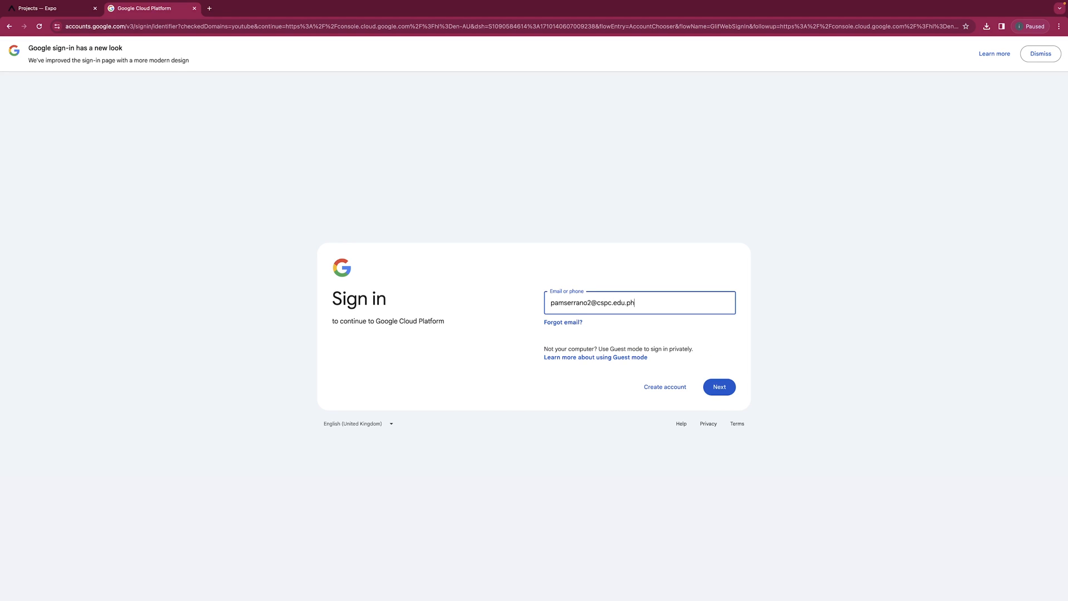
key("Return")
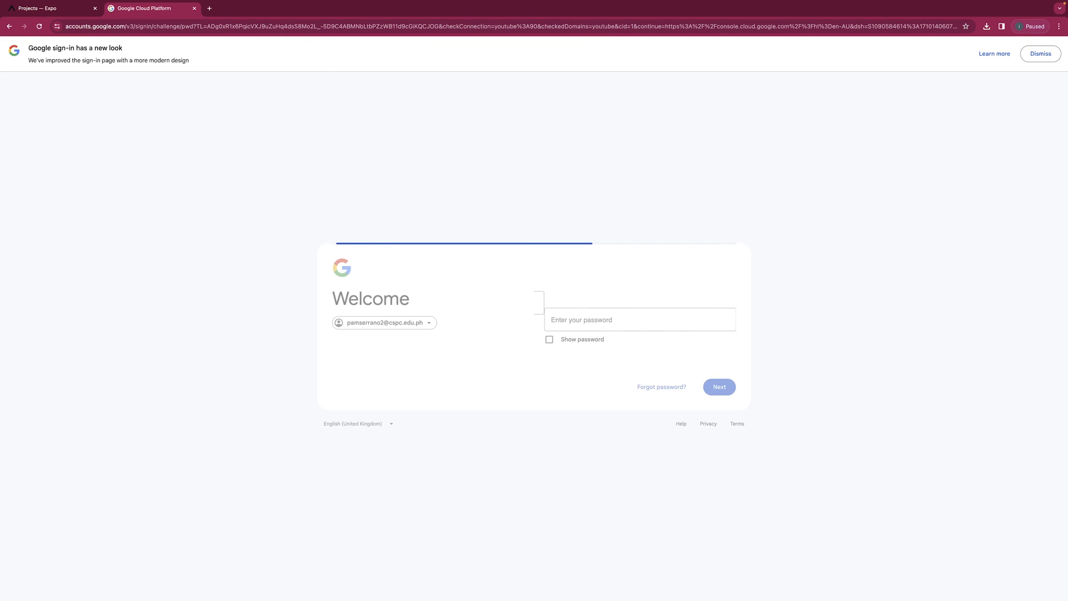
type("***")
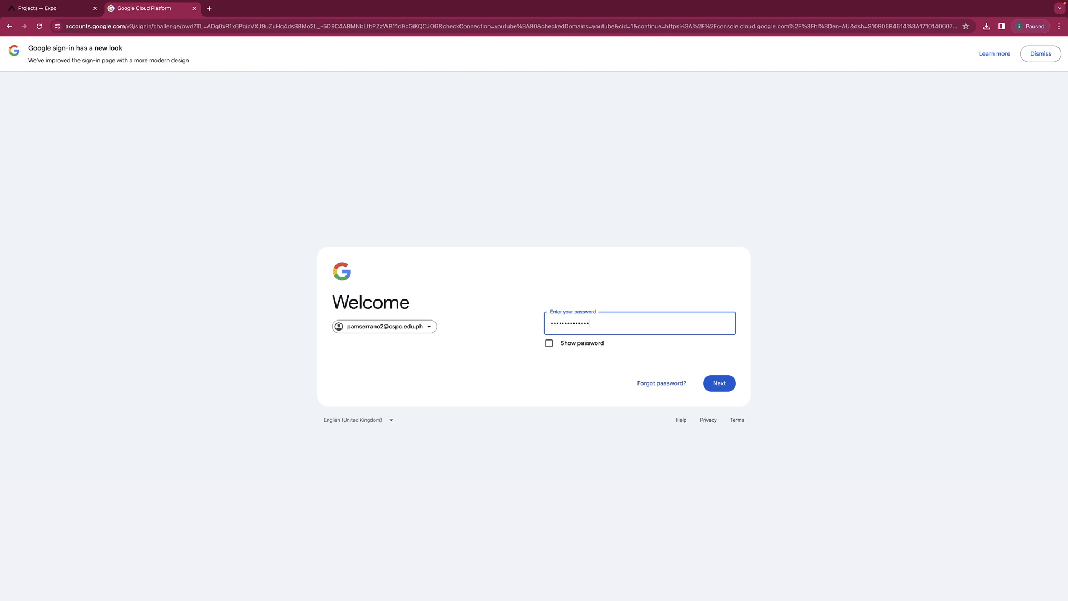
key("super+a")
type("***********")
key("Return")
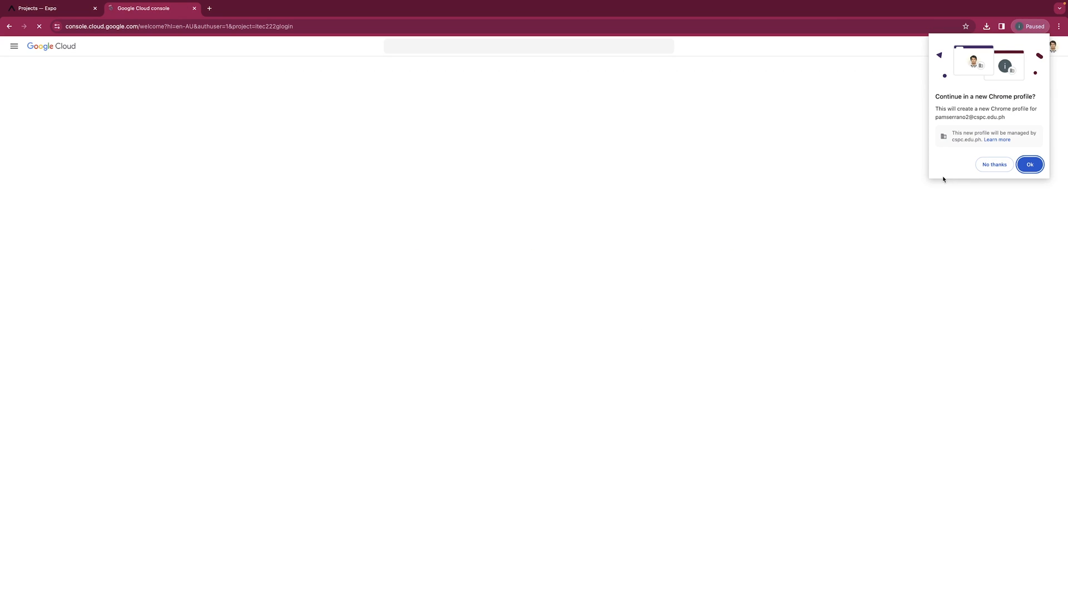
Decline the new Chrome profile and go to APIs and services > Credentials.
left_click(994, 164)
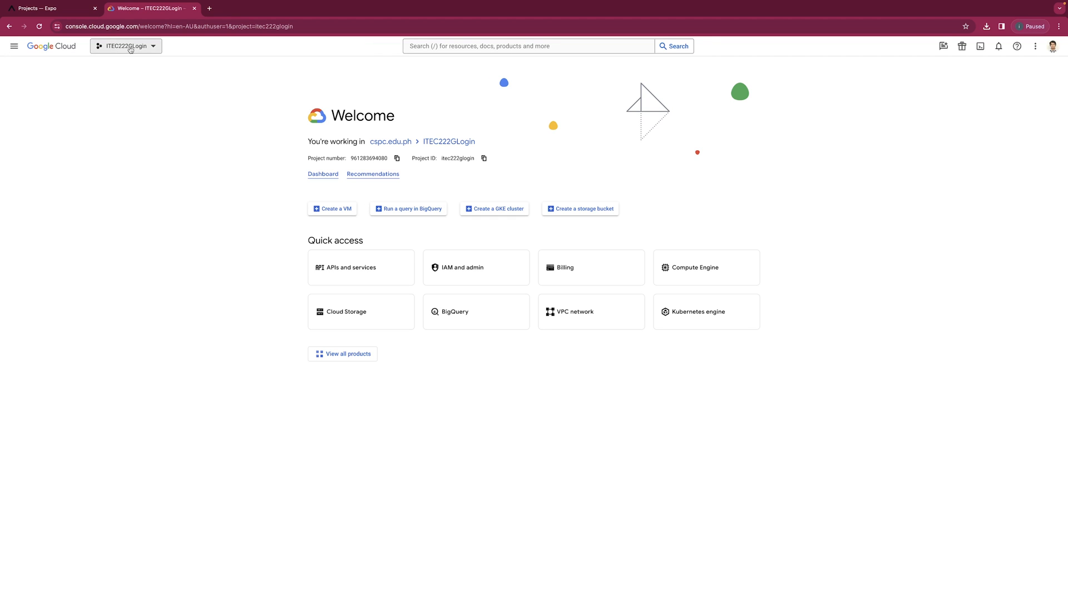
left_click(134, 46)
left_click(184, 63)
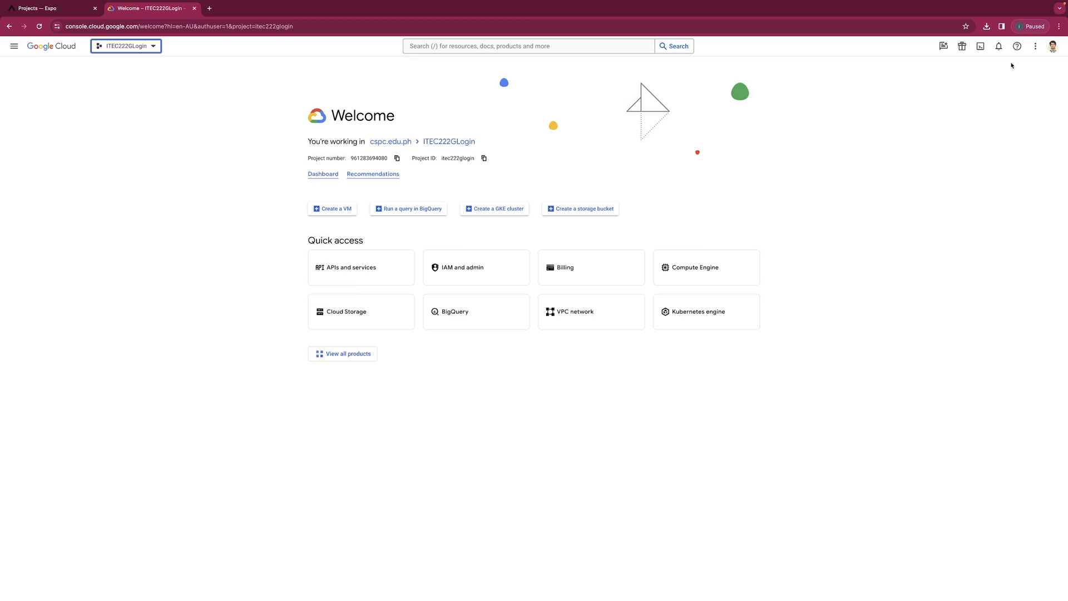
left_click(14, 47)
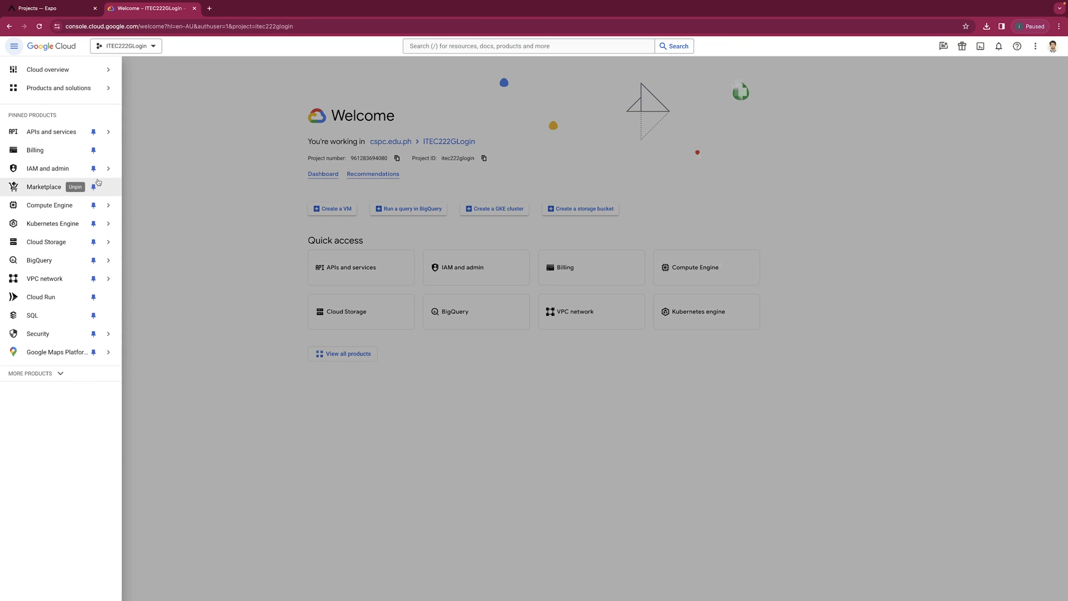
mouse_move(80, 171)
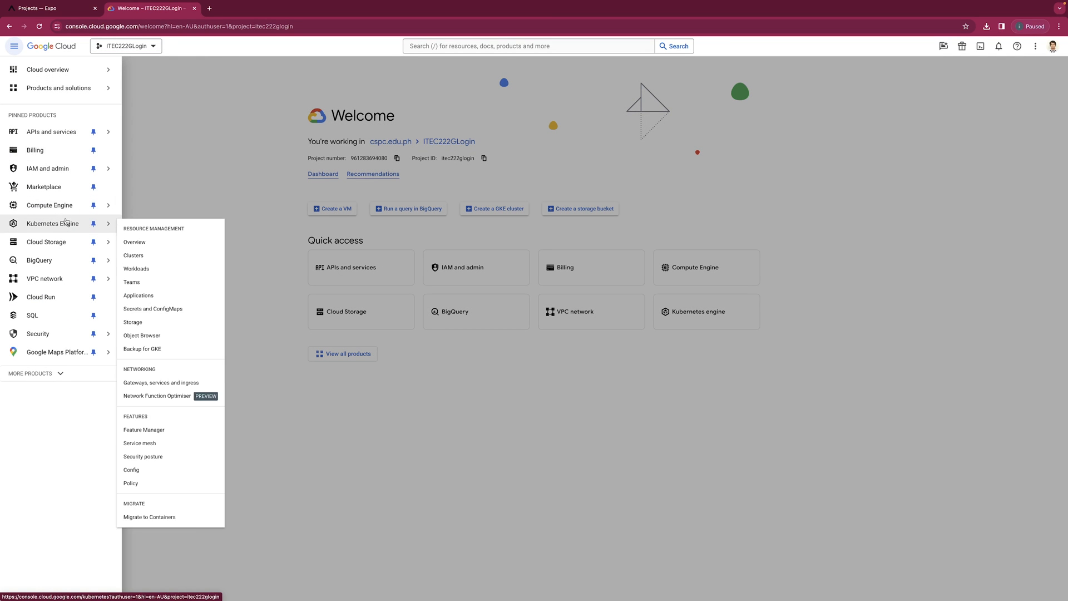
mouse_move(63, 134)
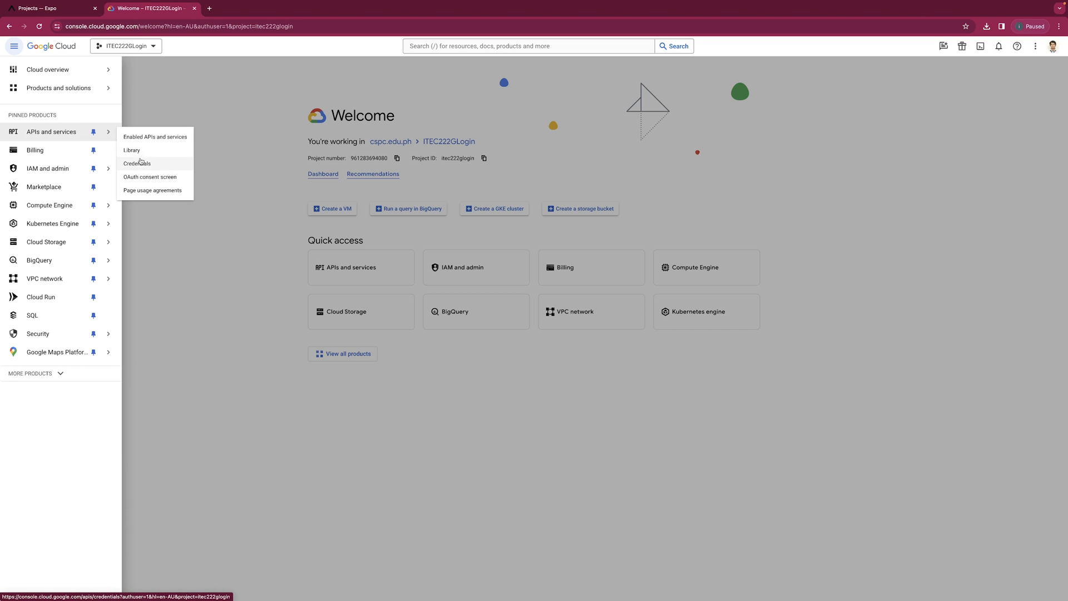
left_click(142, 165)
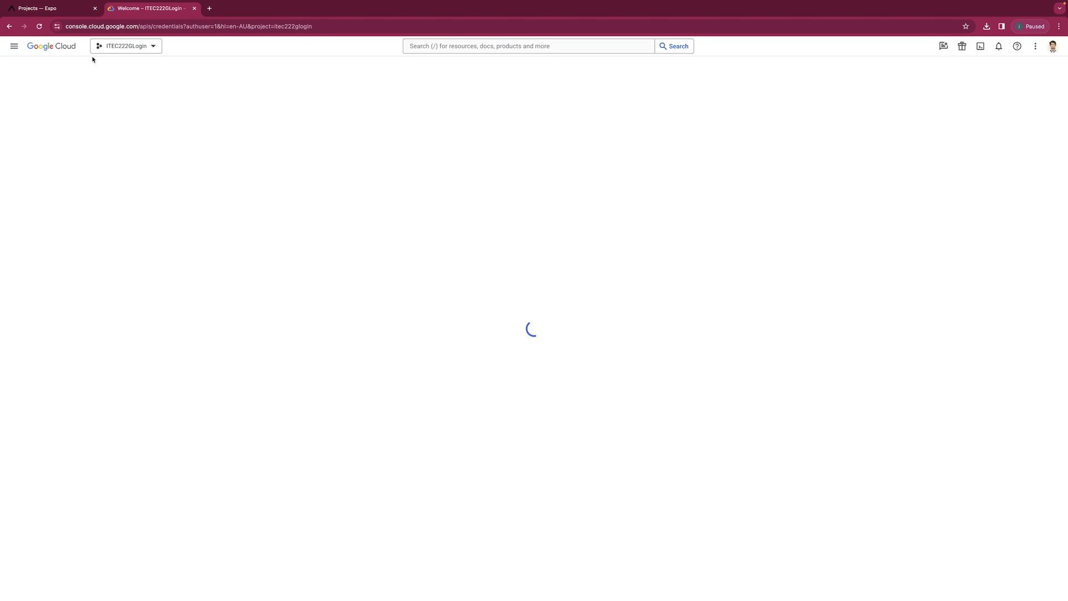
left_click(155, 50)
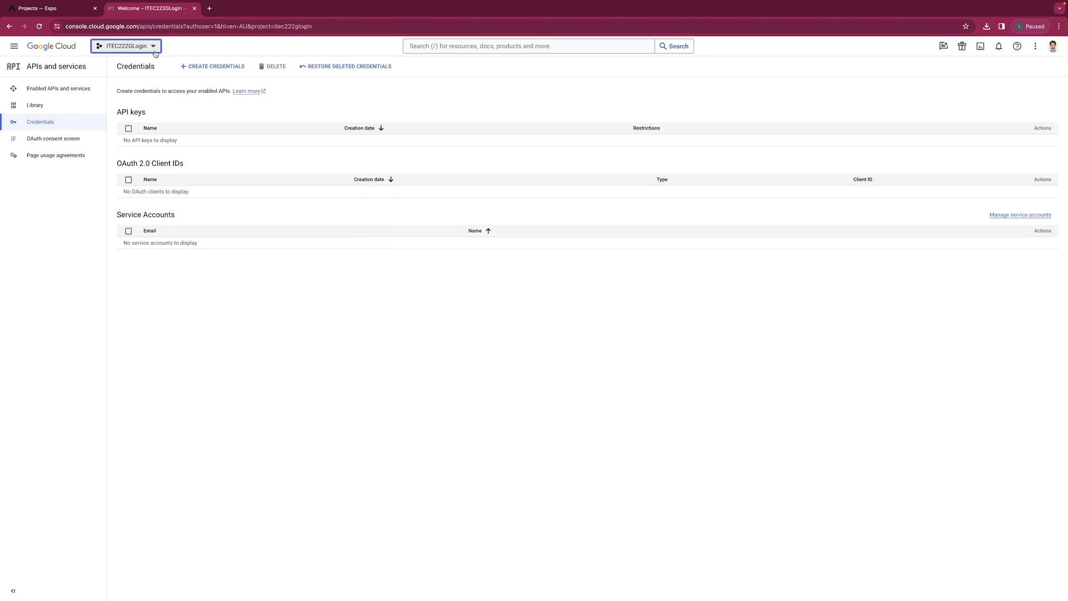
Create a new project named ITEC222-GOOGLELOGIN.
left_click(131, 50)
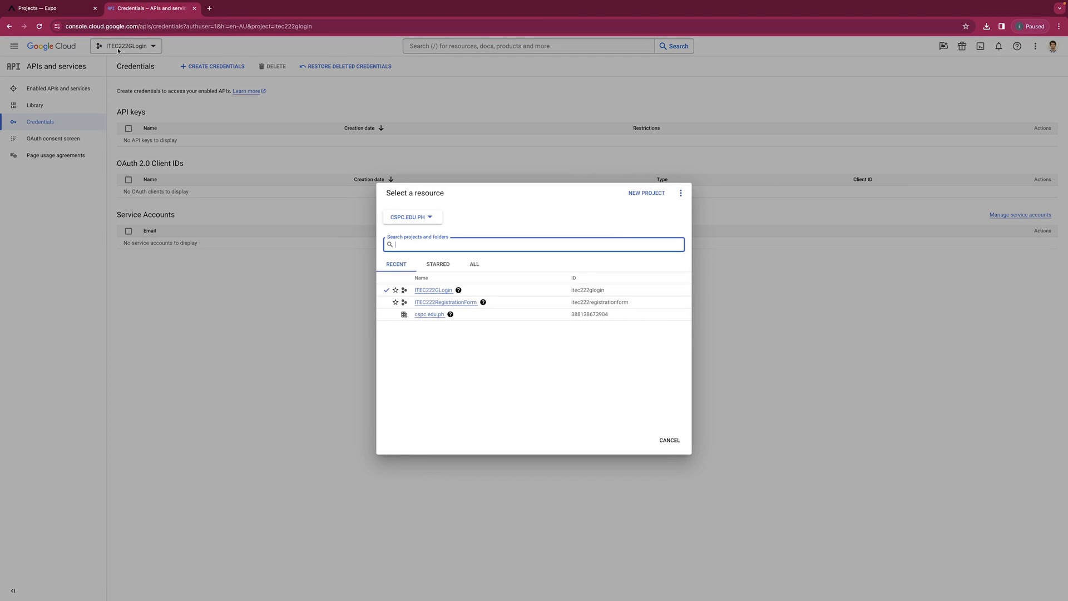
left_click(647, 193)
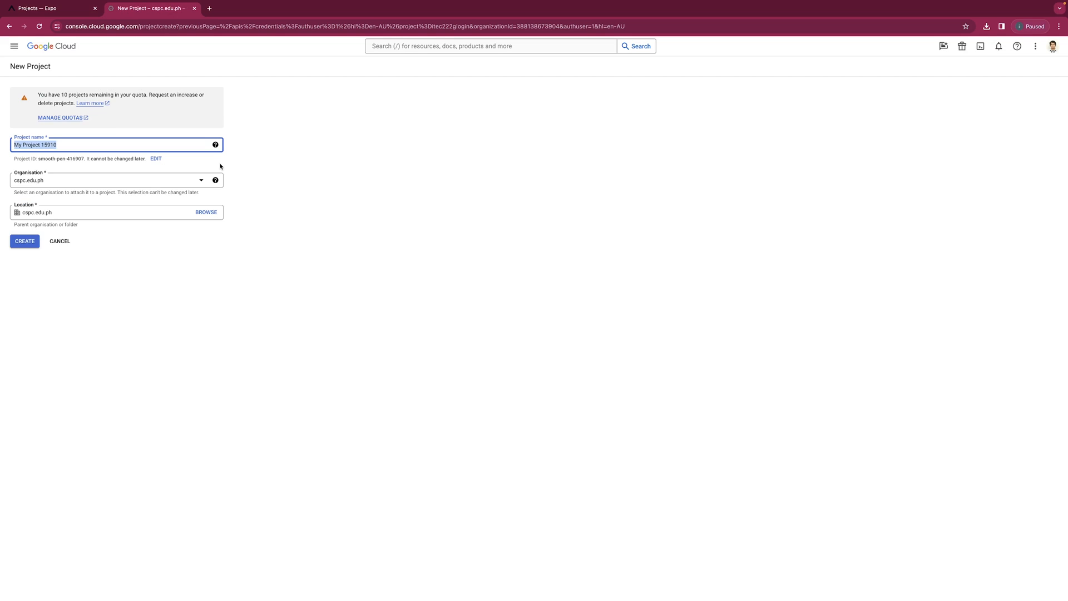
key("BackSpace")
type("ITEC222-GOOGLELOGIN2024")
left_click(25, 241)
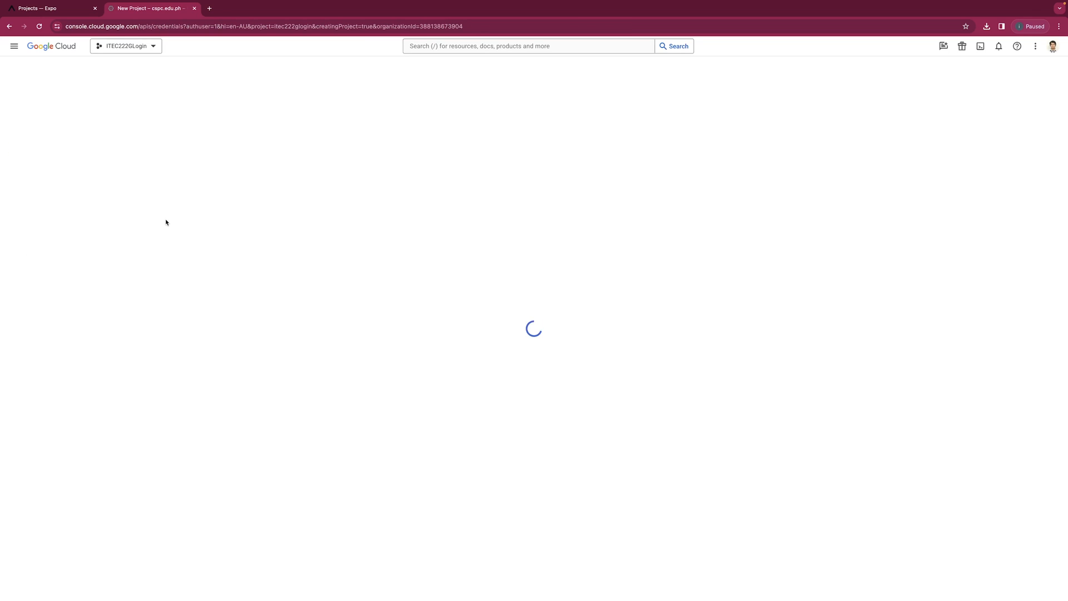
Open the OAuth consent screen and make ITEC222-GOOGLELOGIN2024 the active project.
left_click(67, 139)
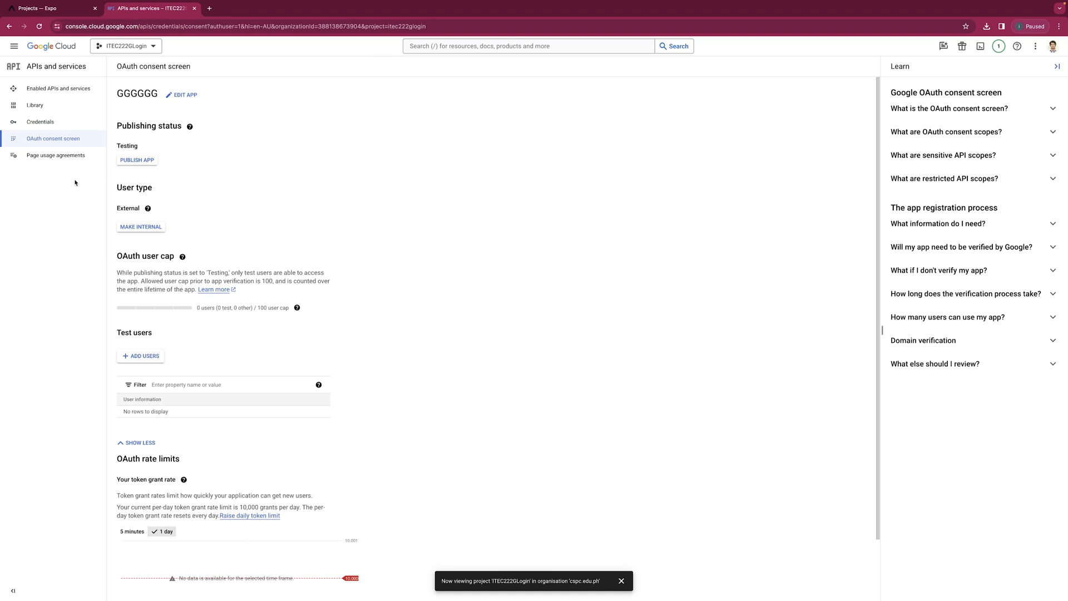
scroll(257, 181, "down", 2)
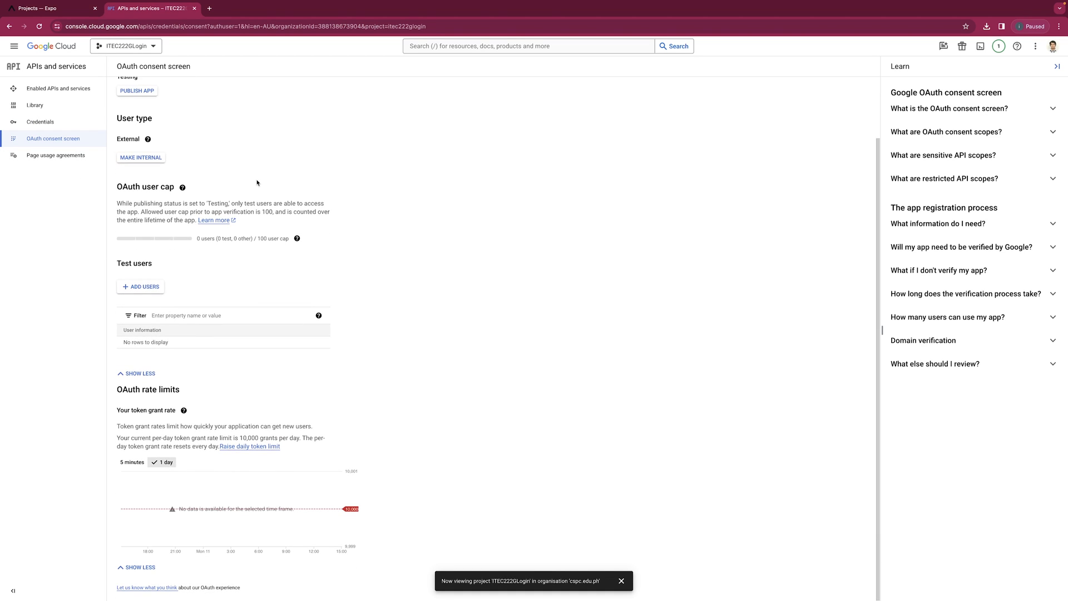
scroll(257, 181, "up", 2)
left_click(190, 126)
left_click(126, 45)
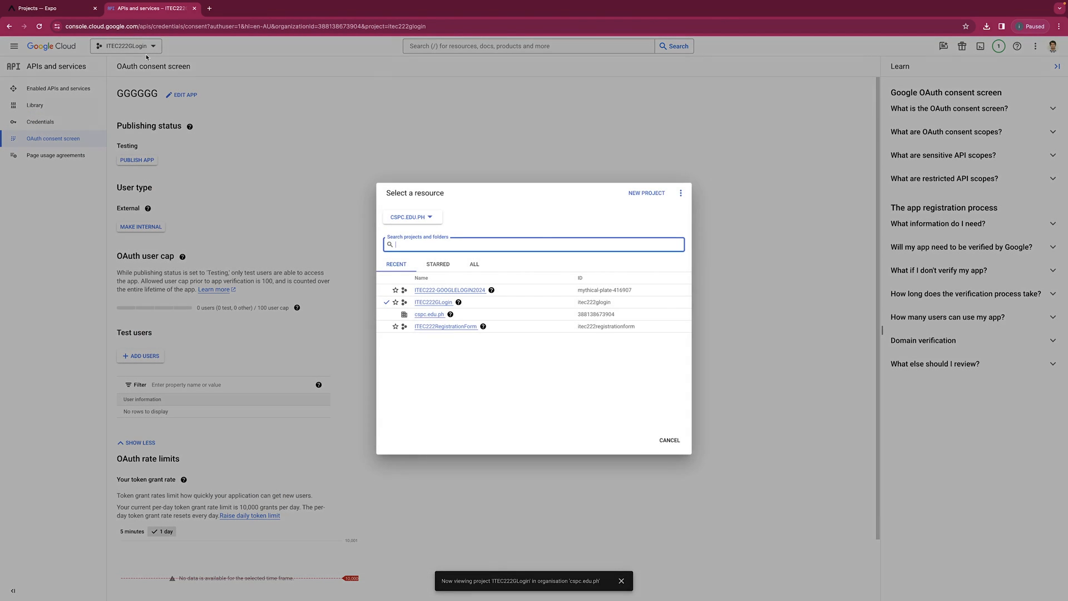
left_click(459, 302)
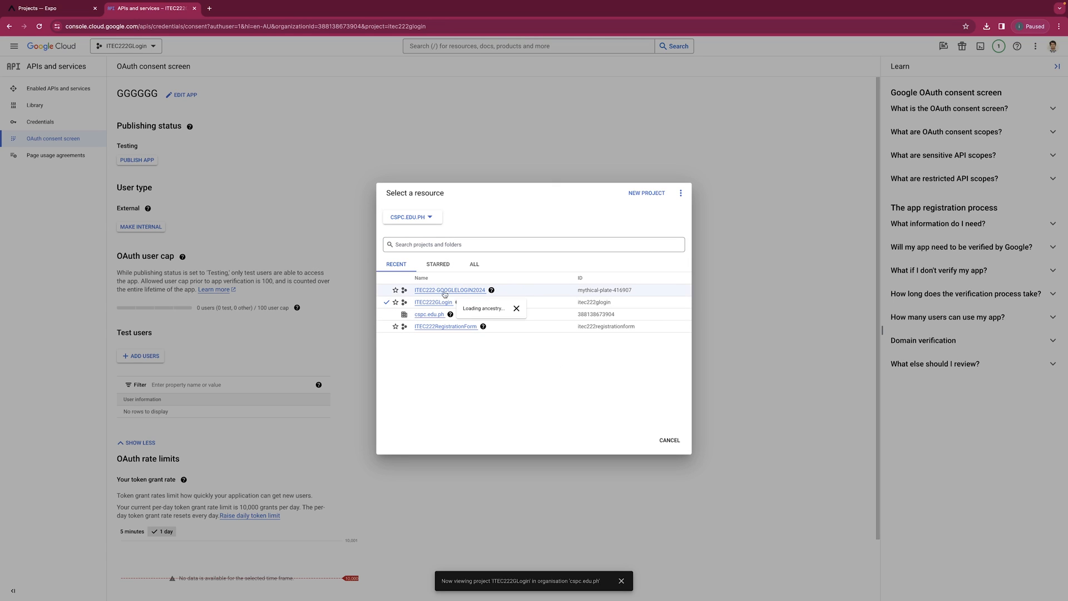
left_click(422, 291)
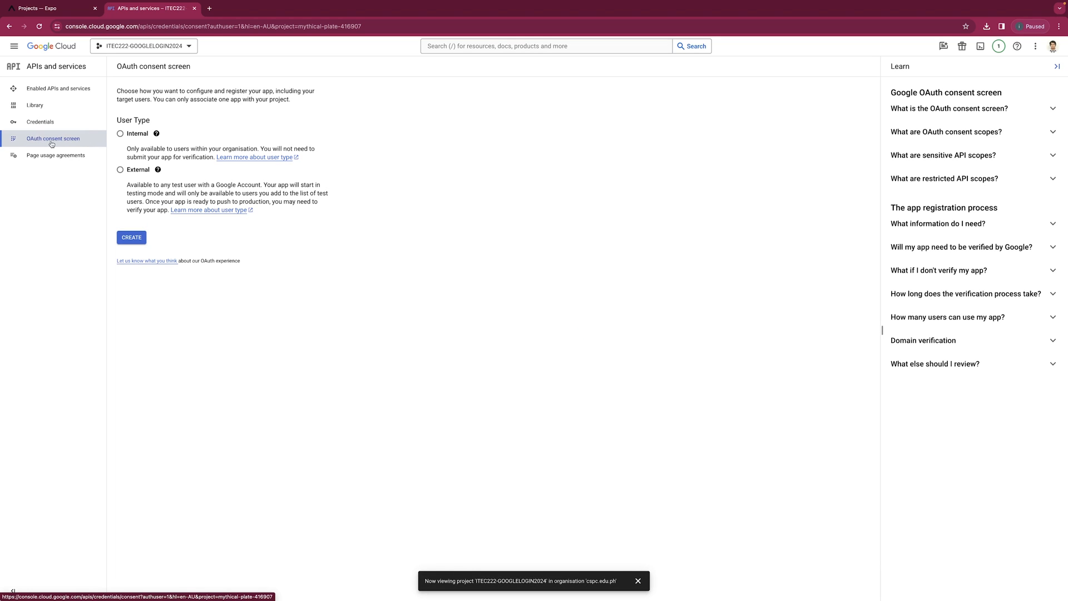
Choose the External user type and create the consent screen registration.
left_click(120, 133)
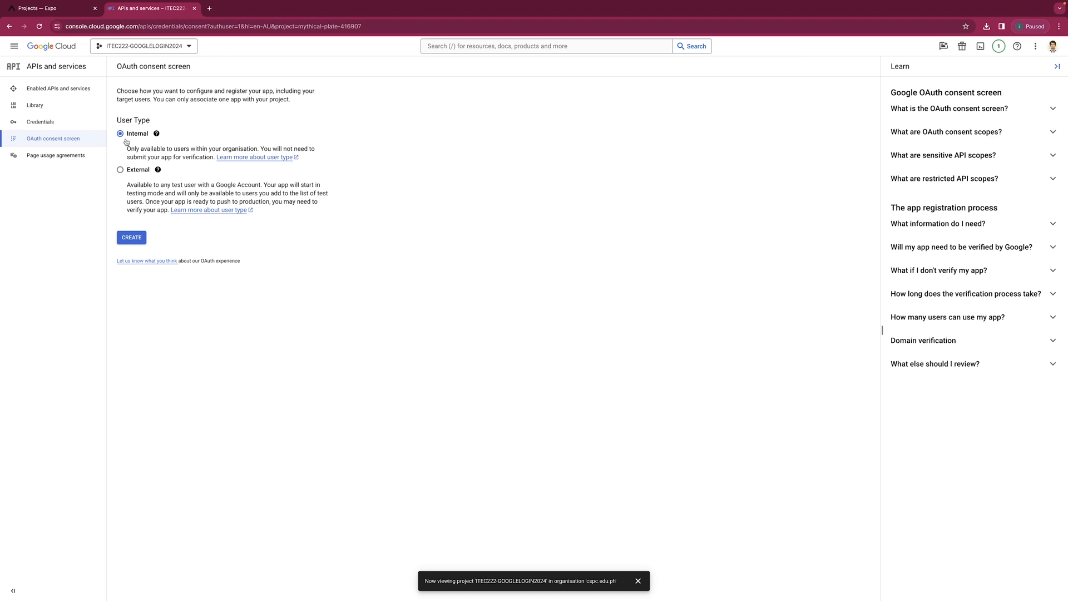
left_click(121, 170)
left_click(132, 237)
left_click(169, 165)
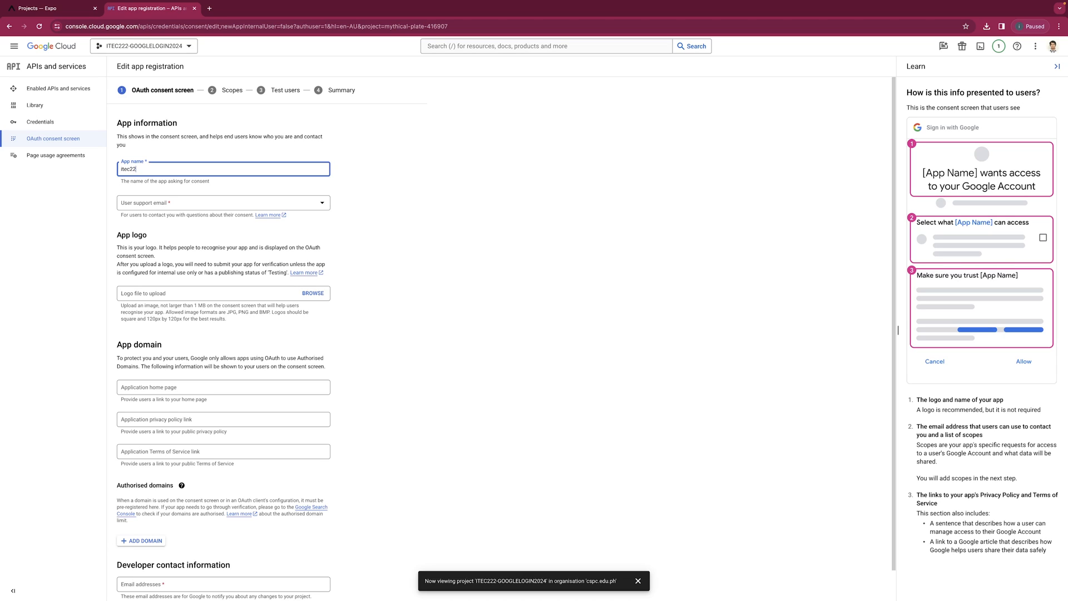
Name the app 'itec222-googlelogin' and choose the account as user support email.
type("itec222-googlelogin")
key("Tab")
key("Down")
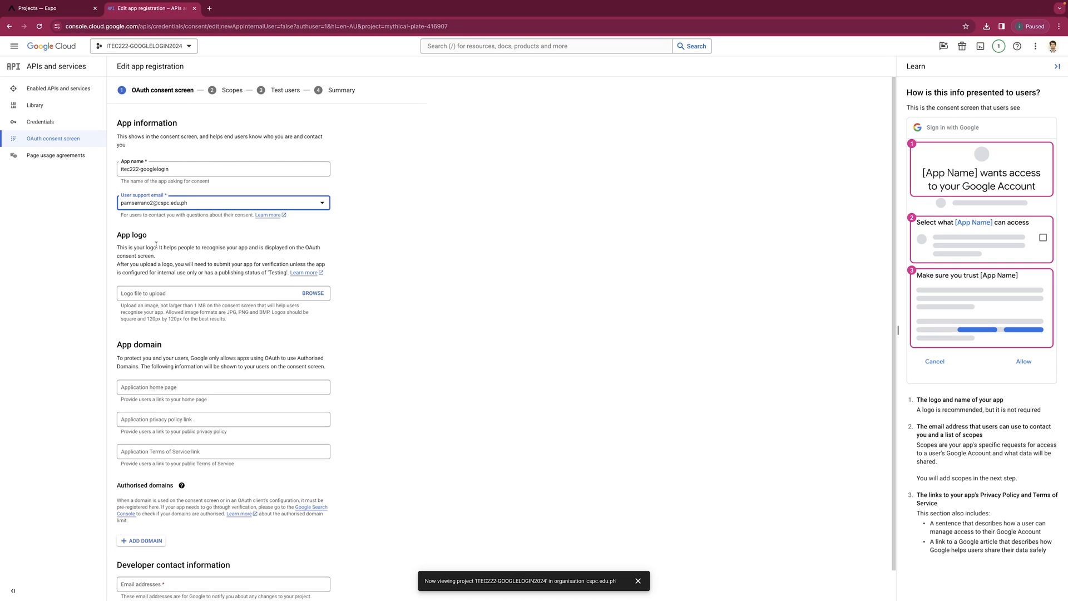
left_click(91, 290)
Replace the invalid developer contact email with the full address and save the app information.
left_click(172, 581)
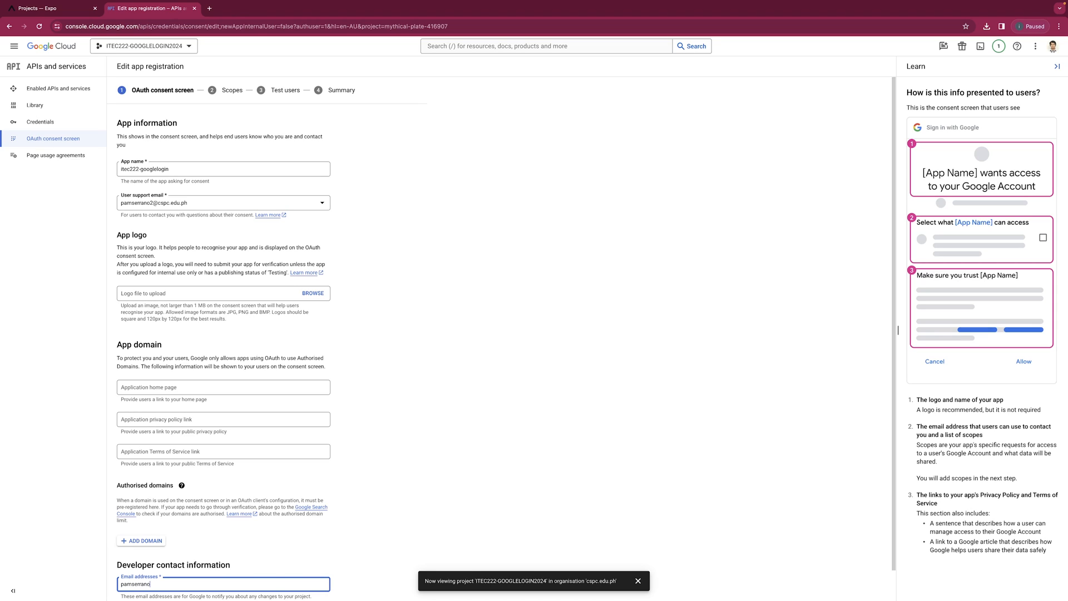
left_click(477, 537)
scroll(478, 537, "down", 1)
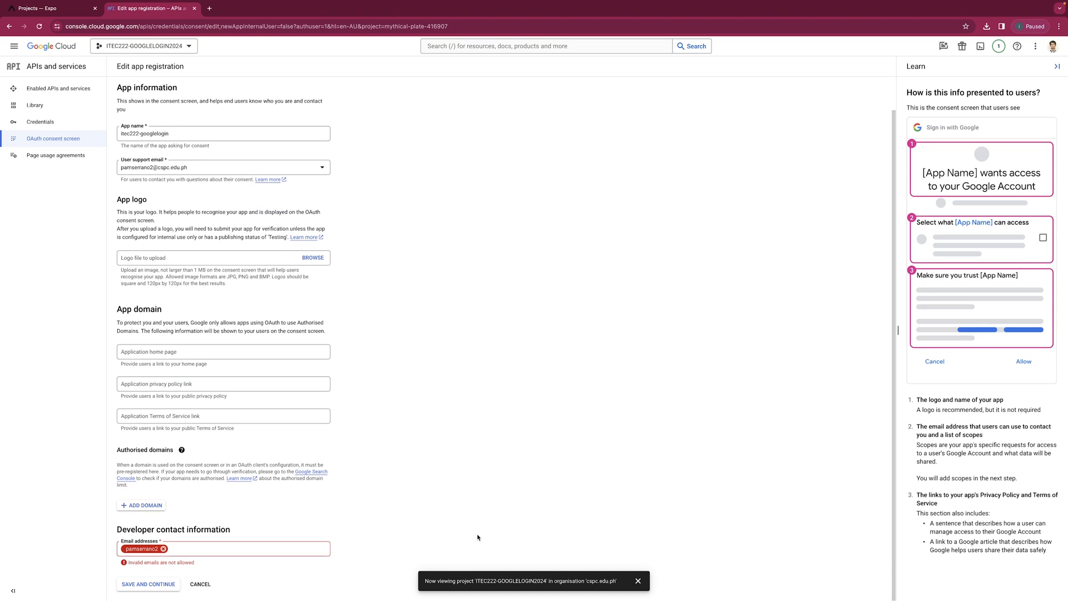
left_click(277, 548)
left_click(163, 548)
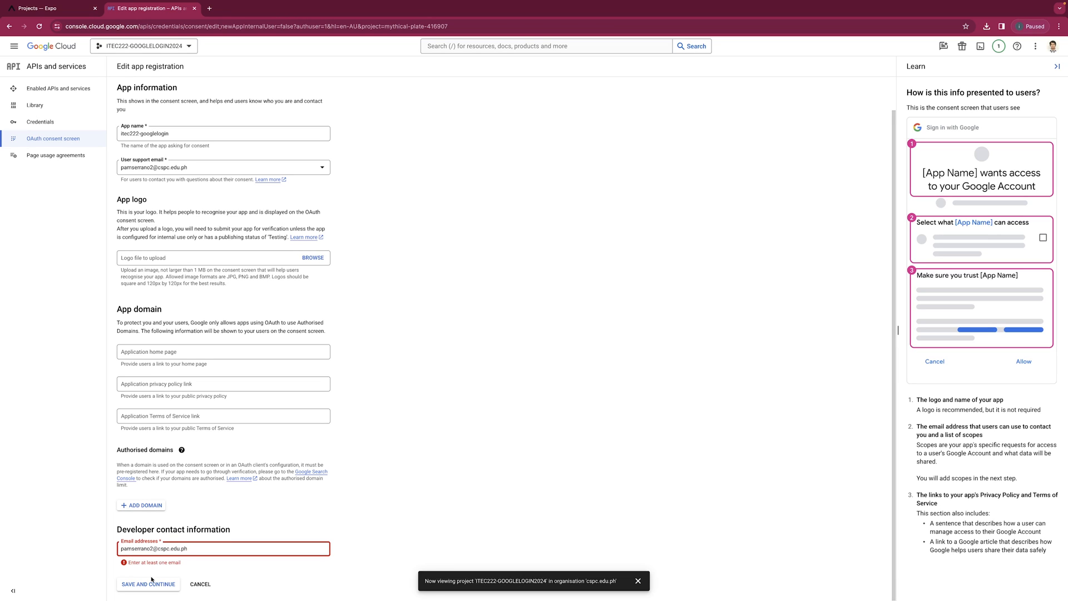
left_click(151, 582)
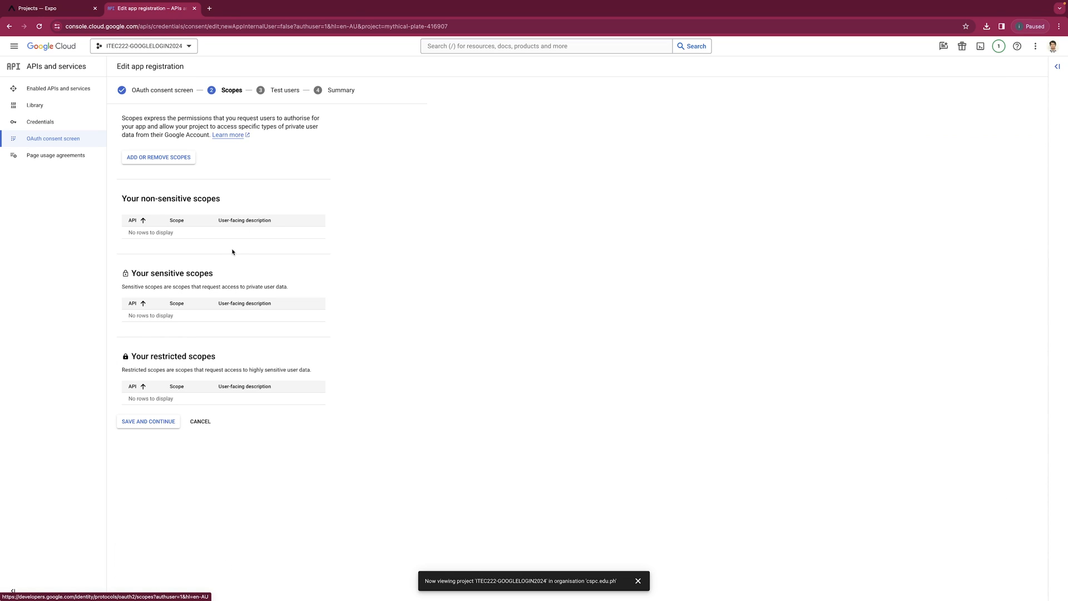
Skip the Scopes and Test users steps, return to the dashboard, and open Credentials.
left_click(162, 422)
left_click(162, 253)
scroll(166, 332, "down", 1)
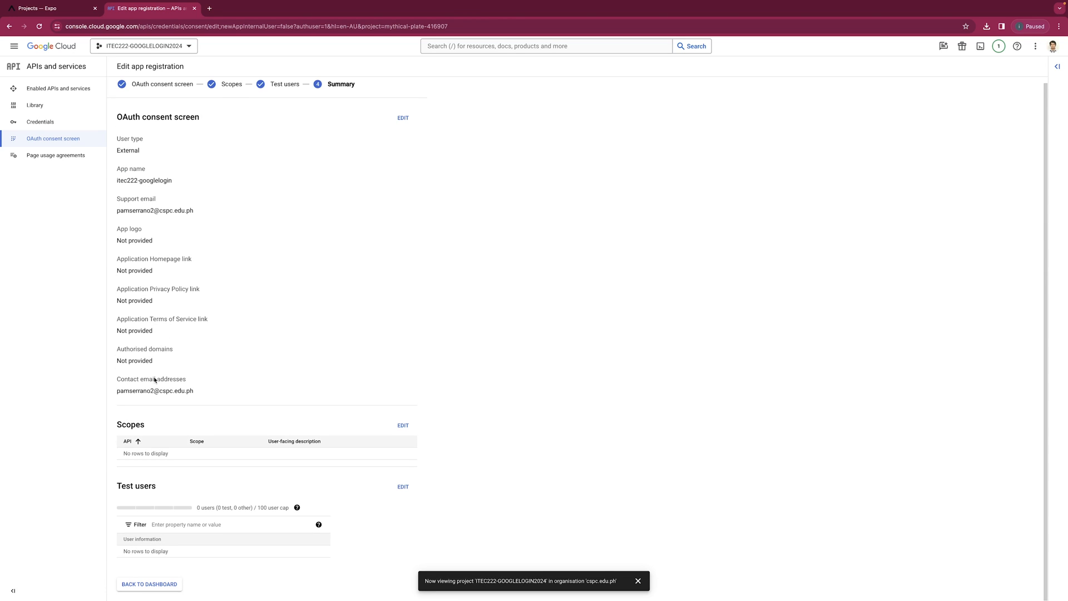
left_click(159, 583)
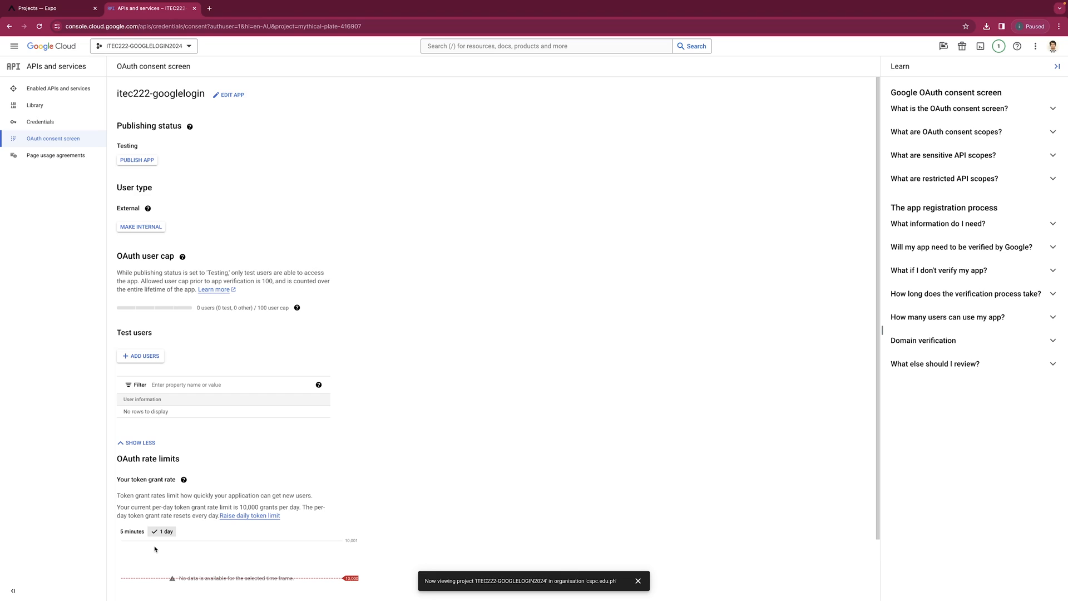
left_click(68, 126)
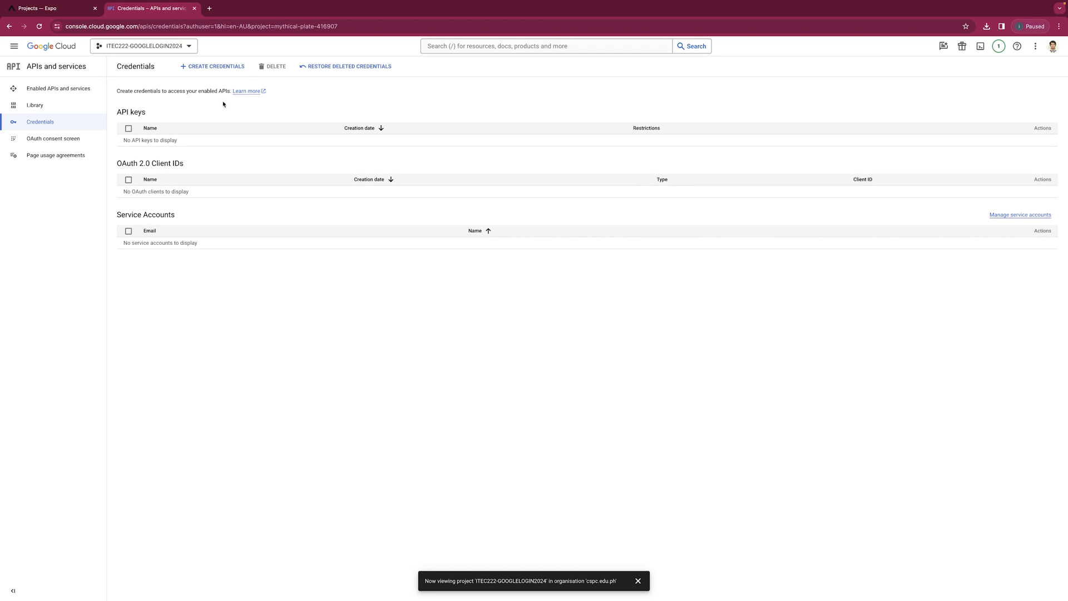
Start a new OAuth client ID with application type Web application.
left_click(221, 65)
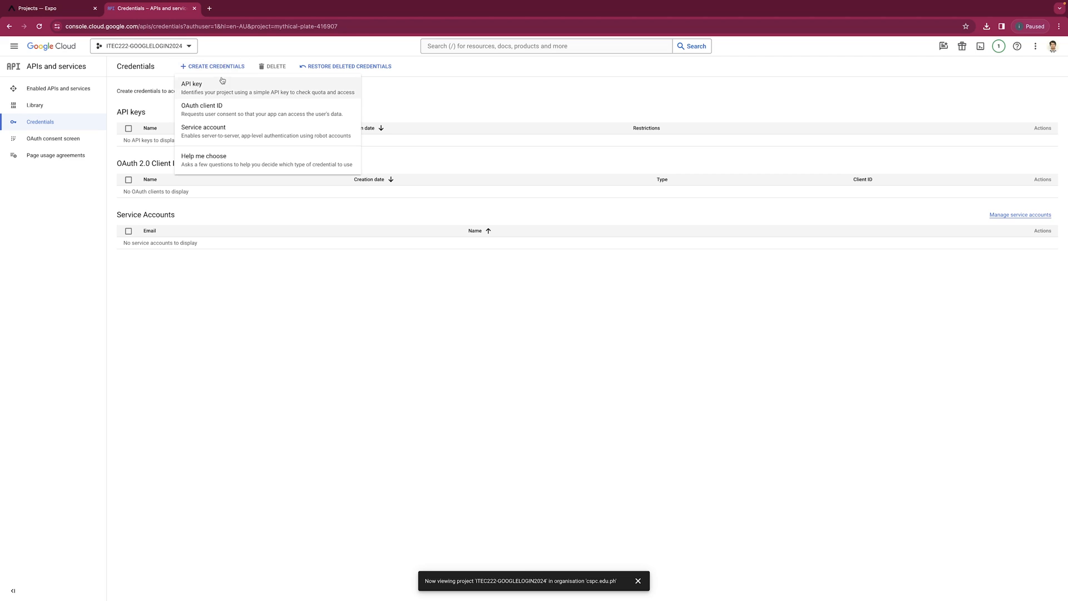
left_click(212, 109)
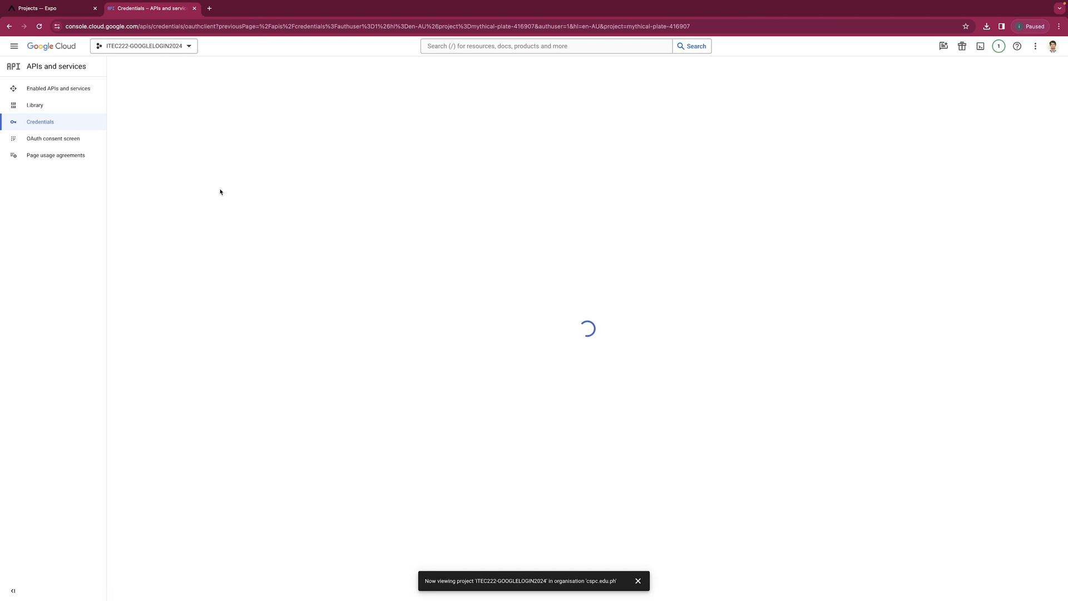
left_click(188, 133)
left_click(187, 136)
Rename the web client to 'Expo Go'.
left_click(183, 150)
key("super+a")
type("E")
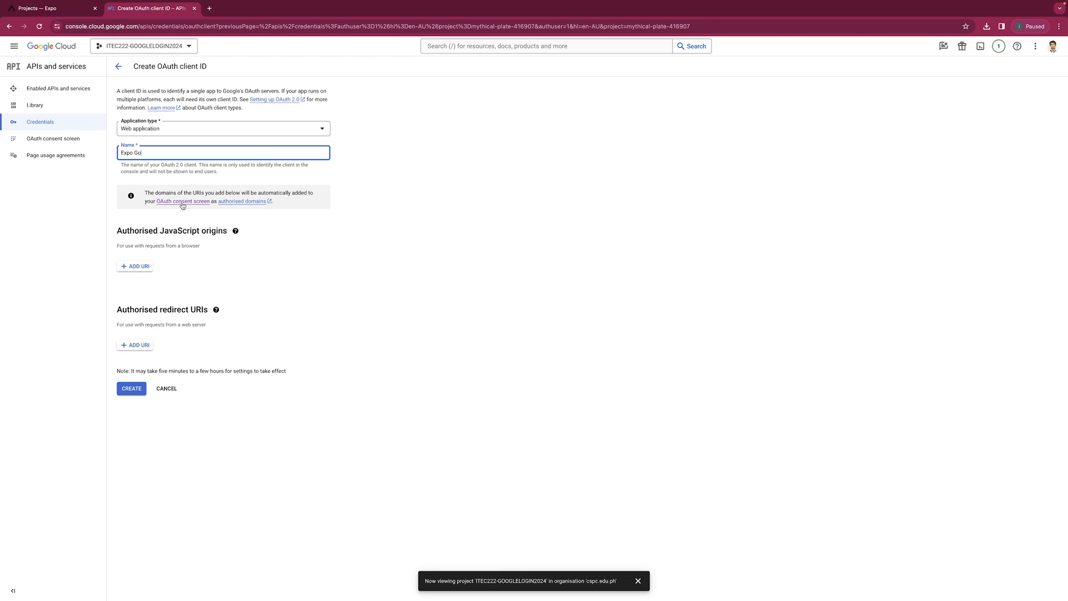
left_click(137, 267)
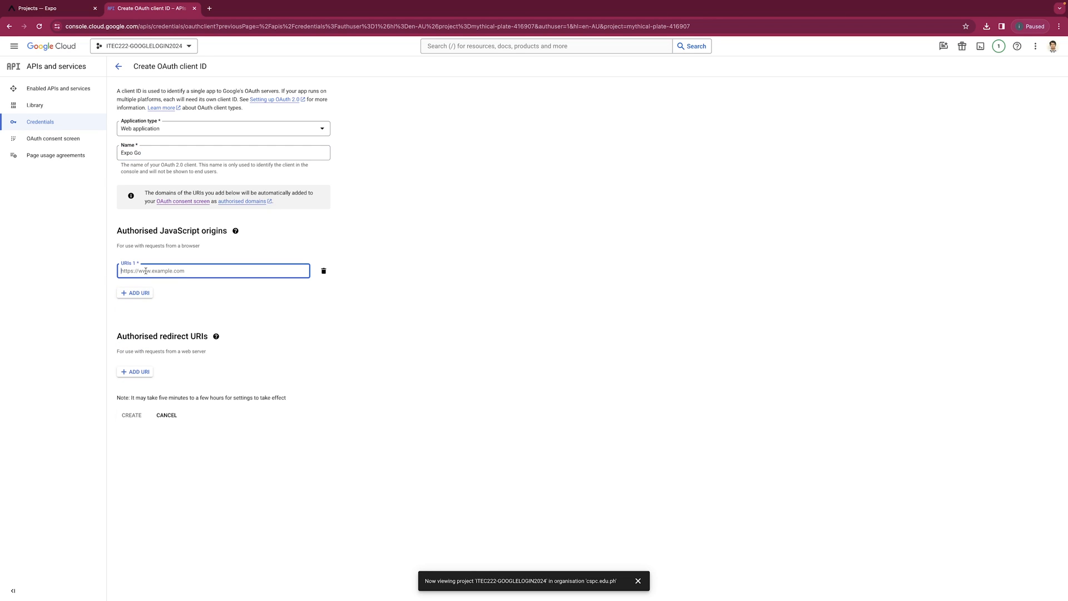
type("https://auth.expo.io")
key("ctrl+a")
key("ctrl+c")
left_click(146, 373)
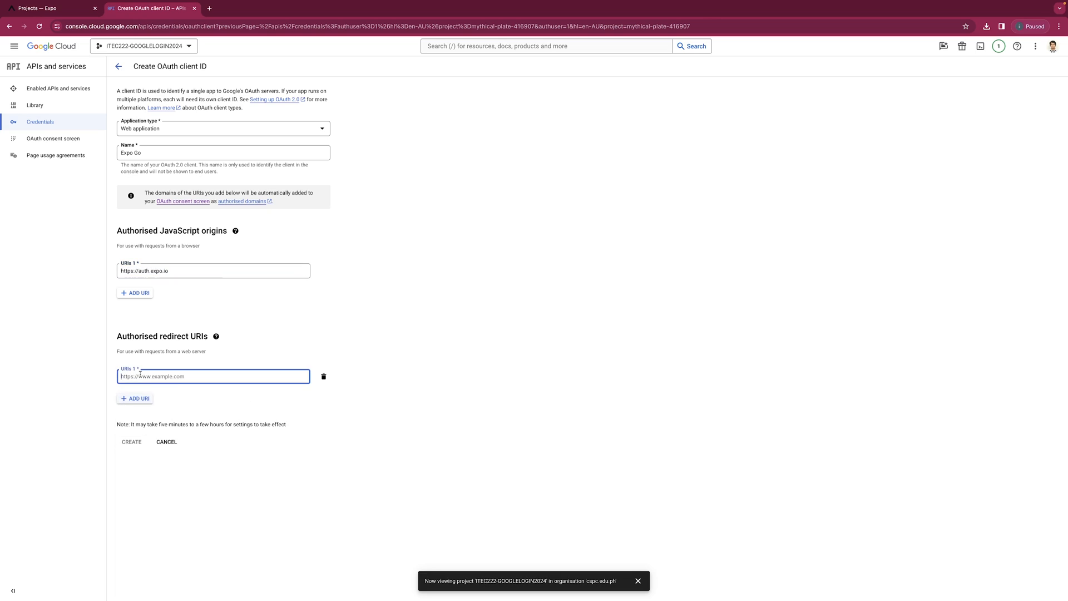
left_click_drag(119, 339, 200, 338)
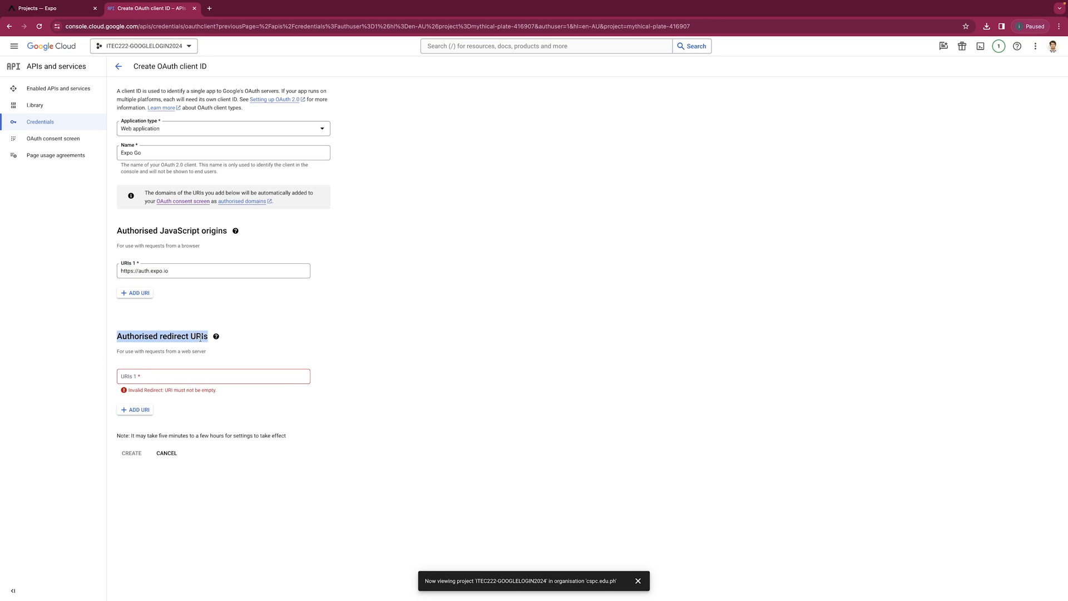
left_click(171, 376)
key("ctrl+v")
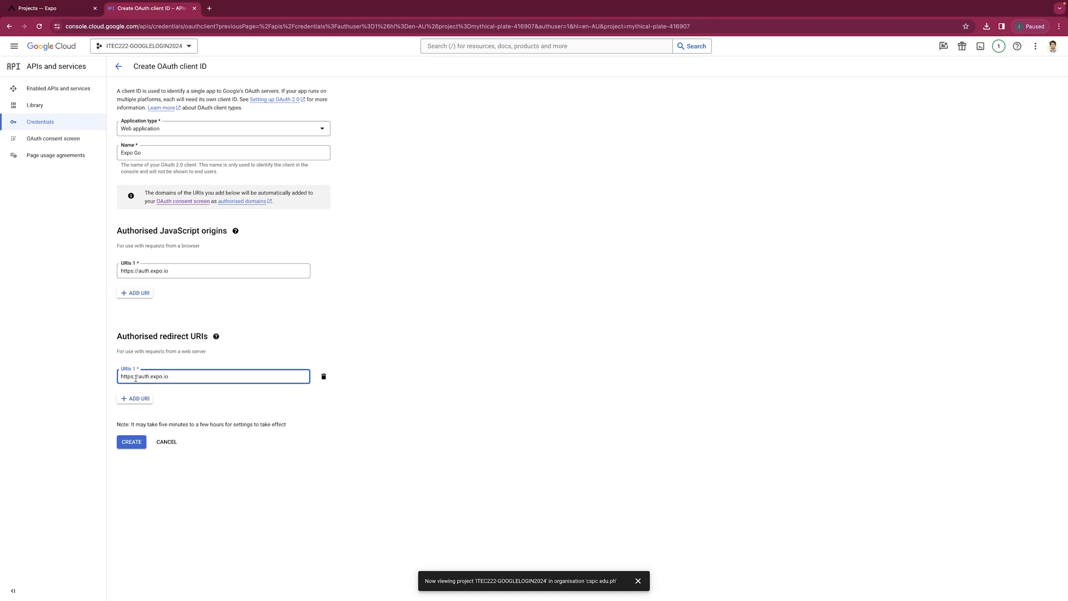
type("/")
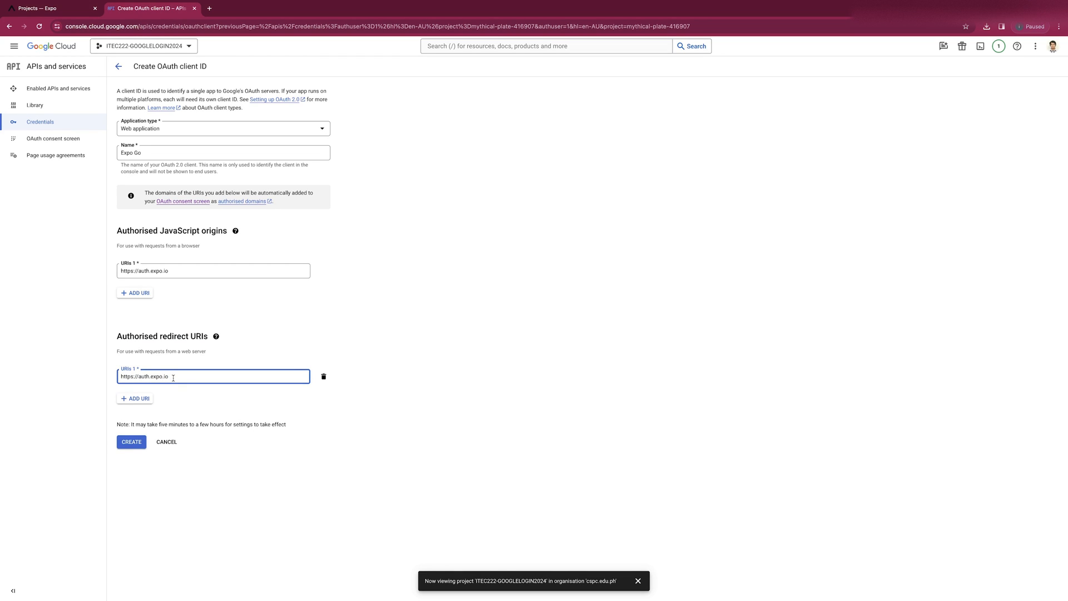
type("pams")
Append the Expo project slug googlelogin-serrano to the end of the redirect URI.
left_click(71, 12)
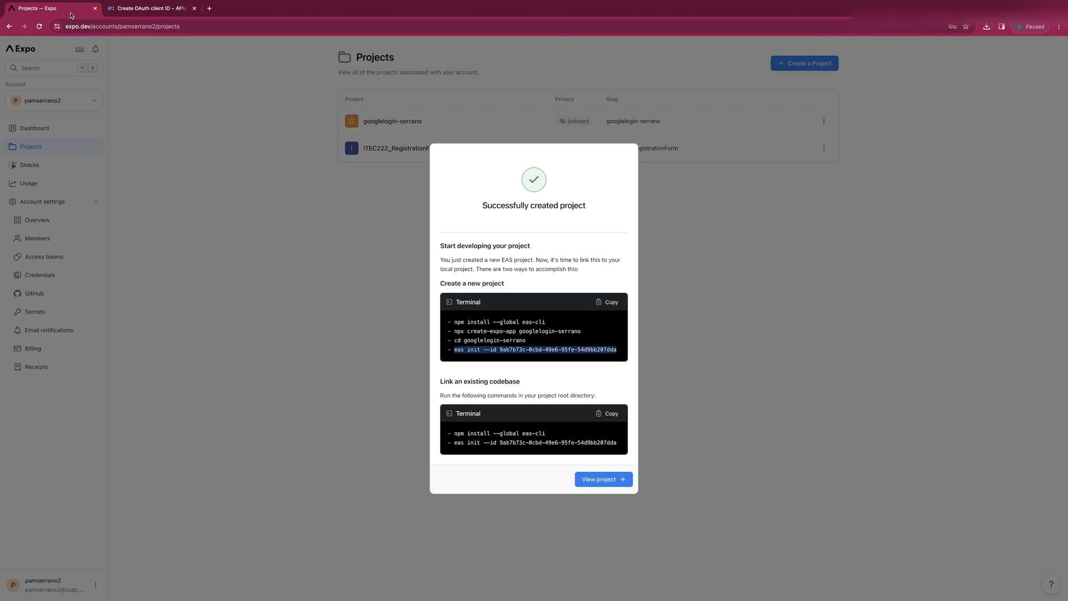
double_click(529, 332)
left_click_drag(528, 331, 561, 333)
key("ctrl+c")
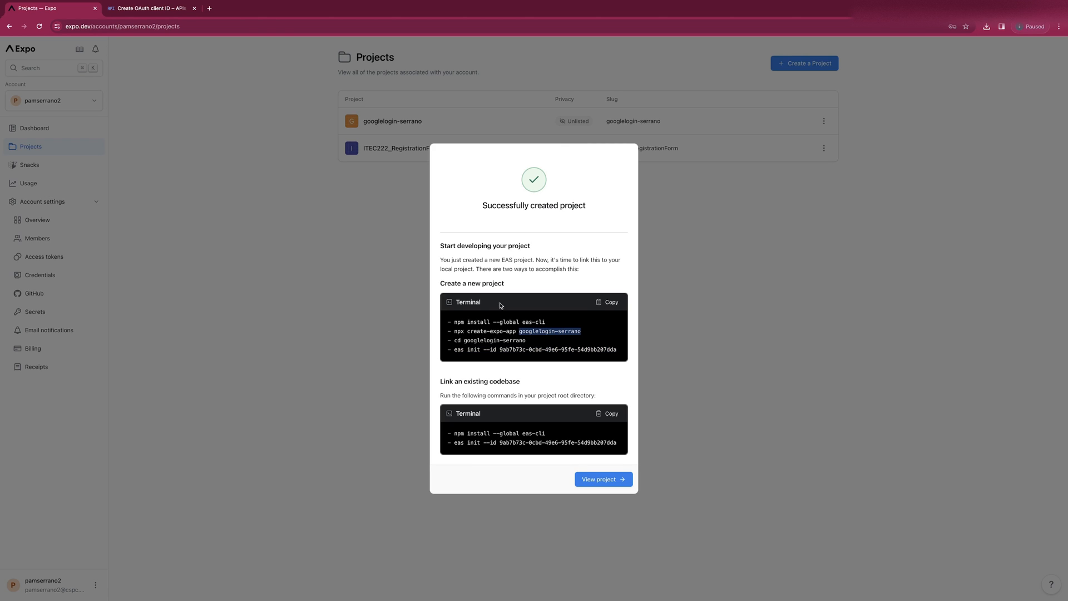
left_click(148, 9)
key("ctrl+v")
Create the Expo Go web OAuth client.
left_click(126, 449)
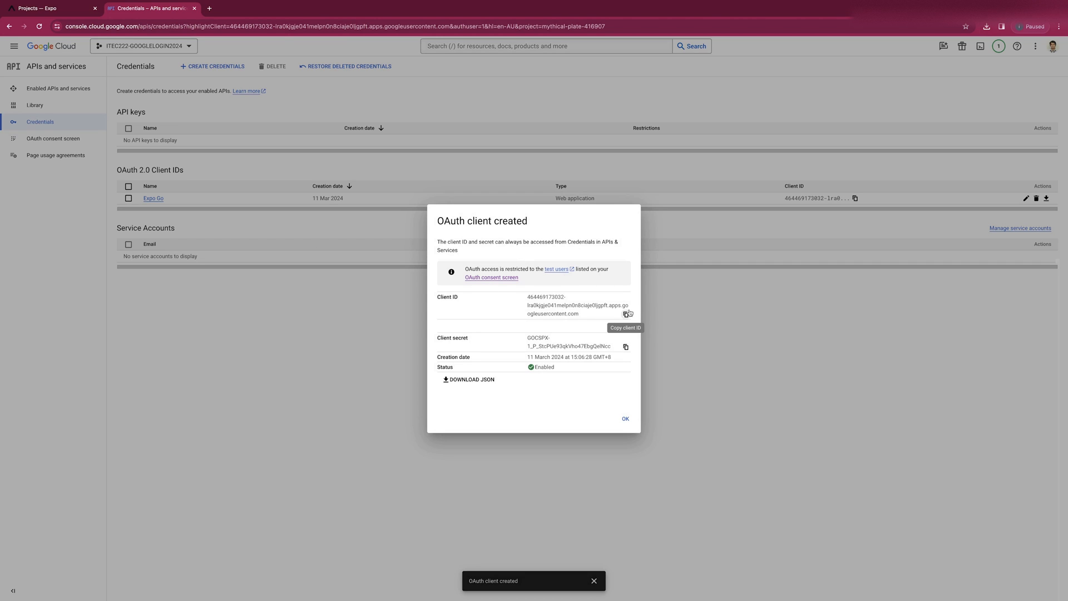
key("ctrl+Right")
key("ctrl+Left")
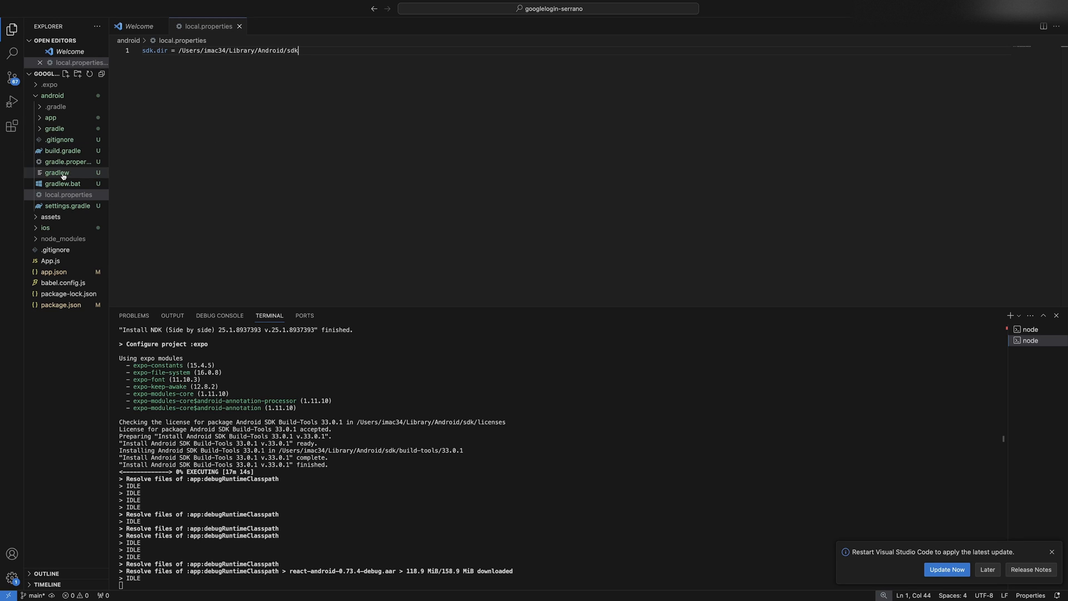
Add a '//expo go :' comment on line 4 of App.js holding the copied web client ID.
left_click(71, 262)
double_click(188, 78)
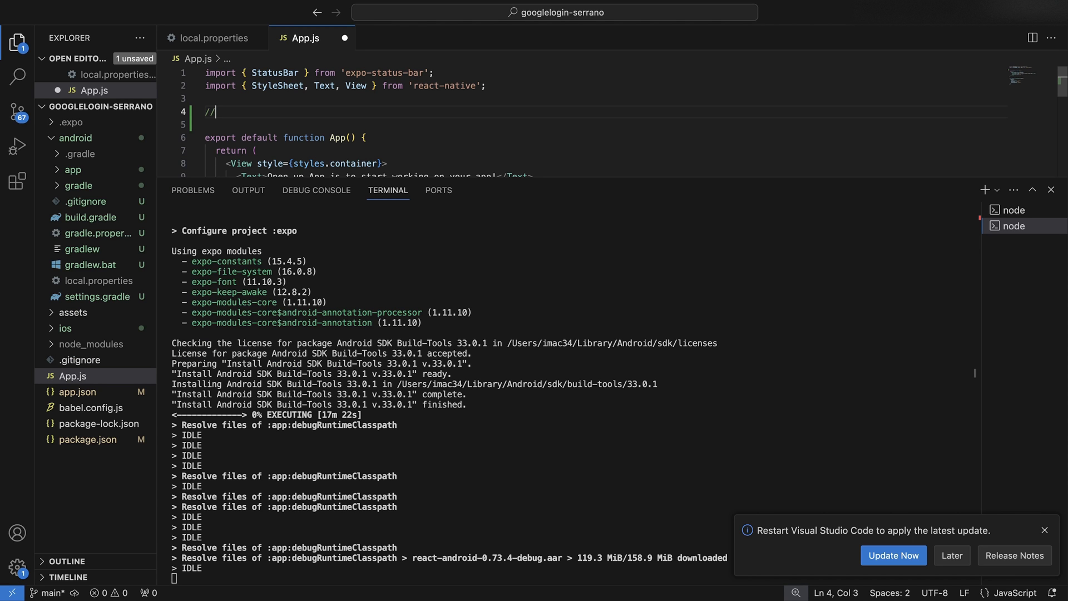
type("expo go ")
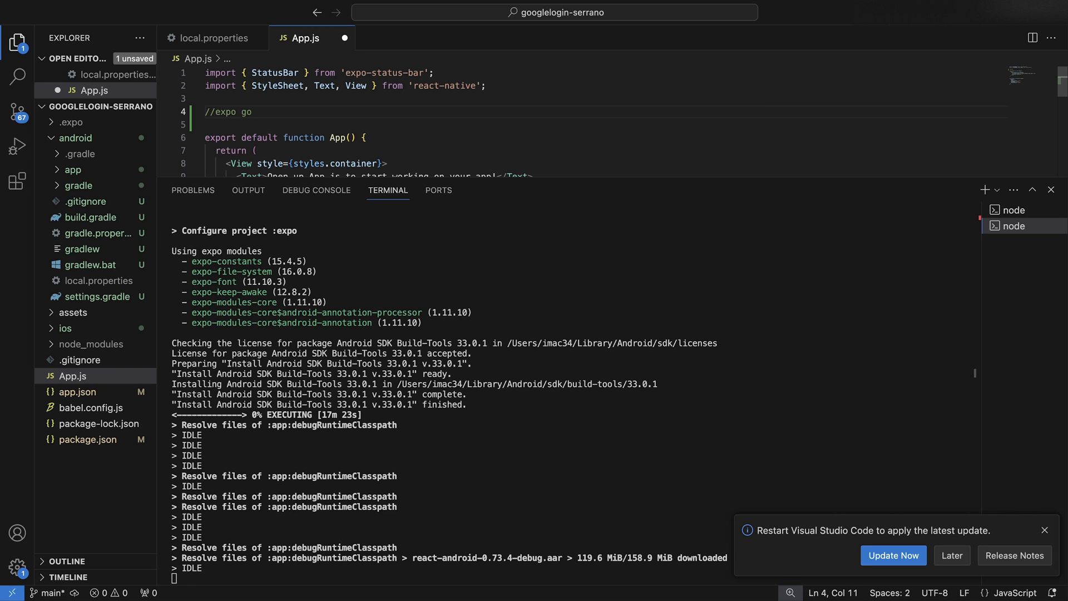
type(":")
key("ctrl+v")
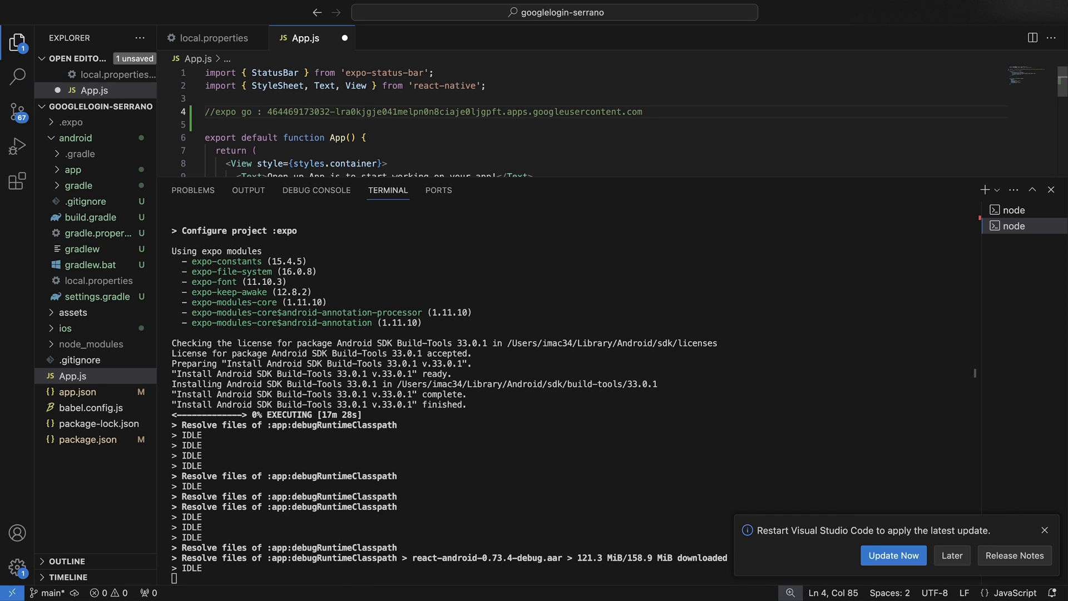
key("super+Tab")
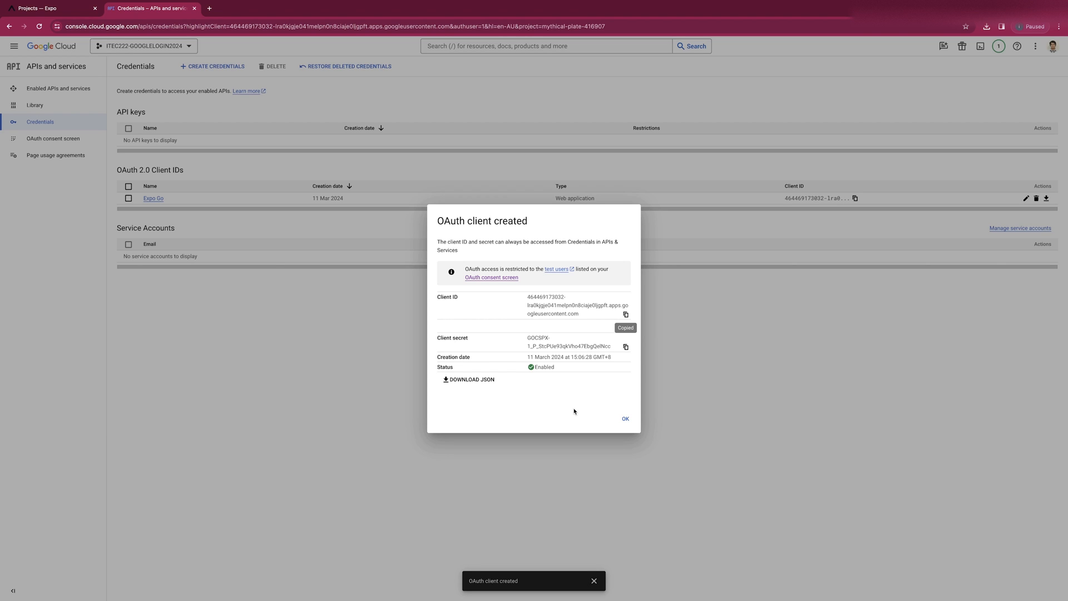
Start a new Android OAuth client ID named 'Android client 1', ready for the package name.
left_click(625, 419)
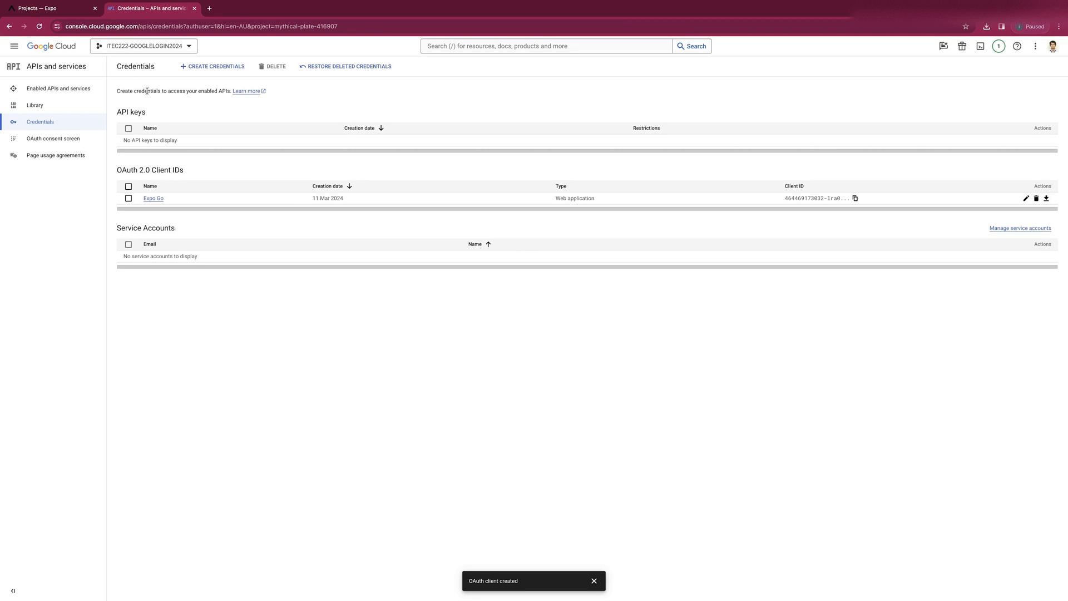
left_click(212, 66)
left_click(216, 106)
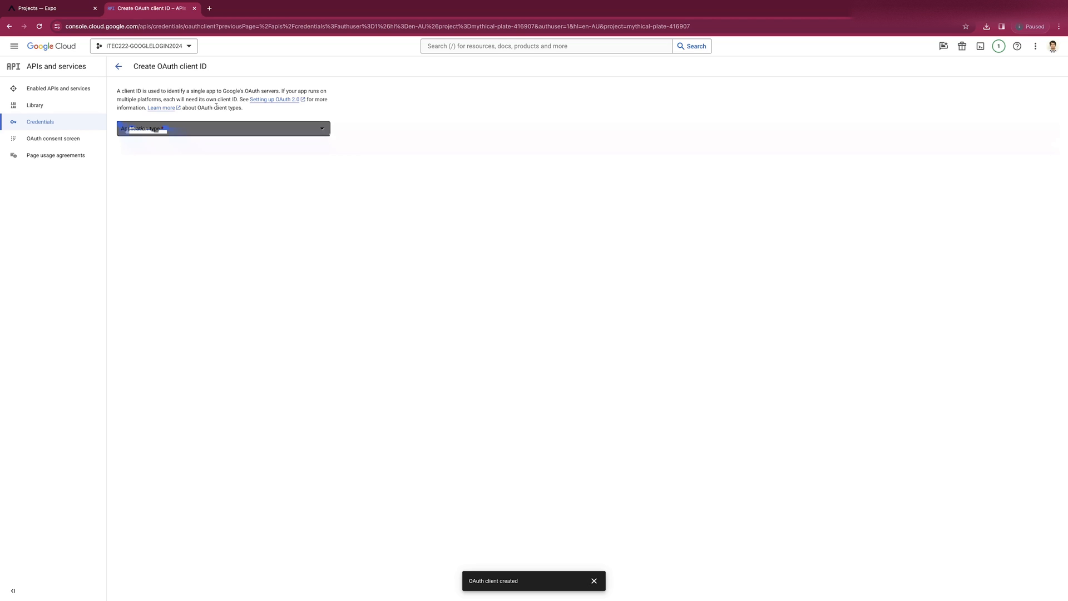
left_click(192, 128)
left_click(166, 155)
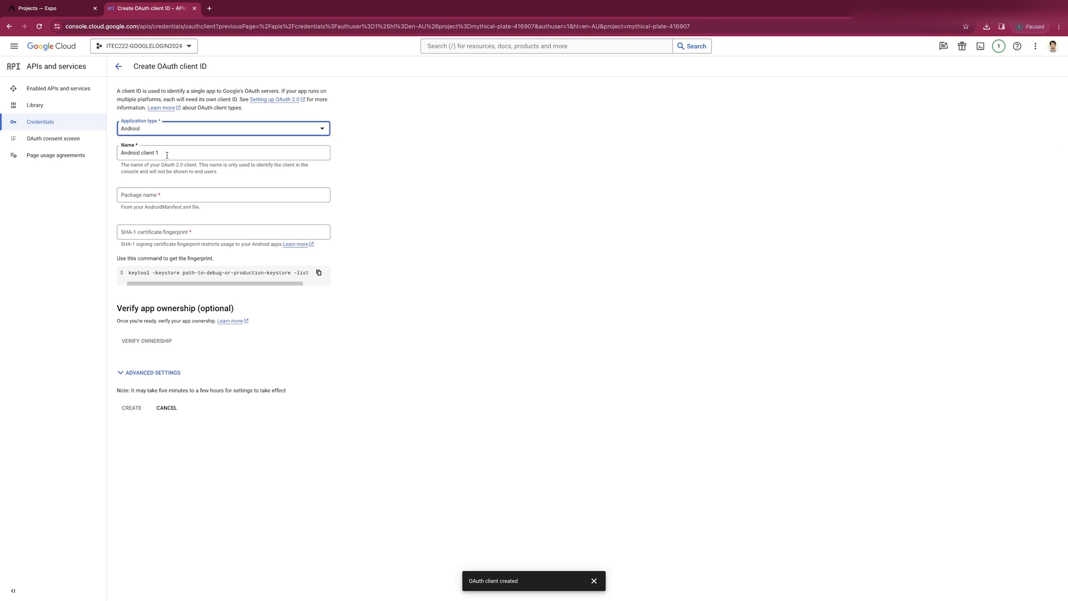
left_click_drag(167, 155, 114, 156)
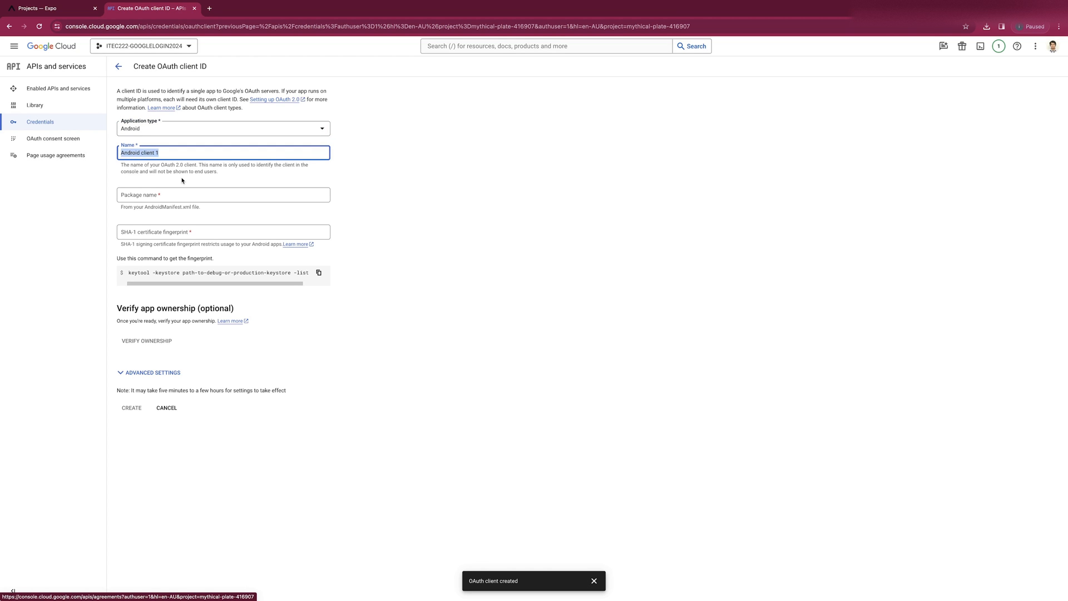
left_click(169, 196)
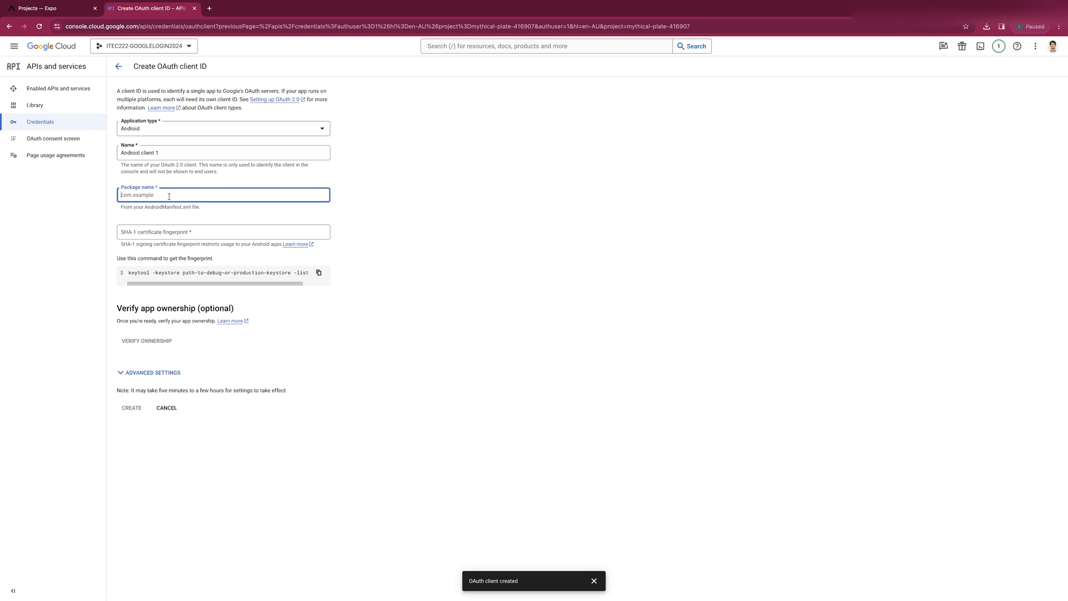
key("ctrl+Right")
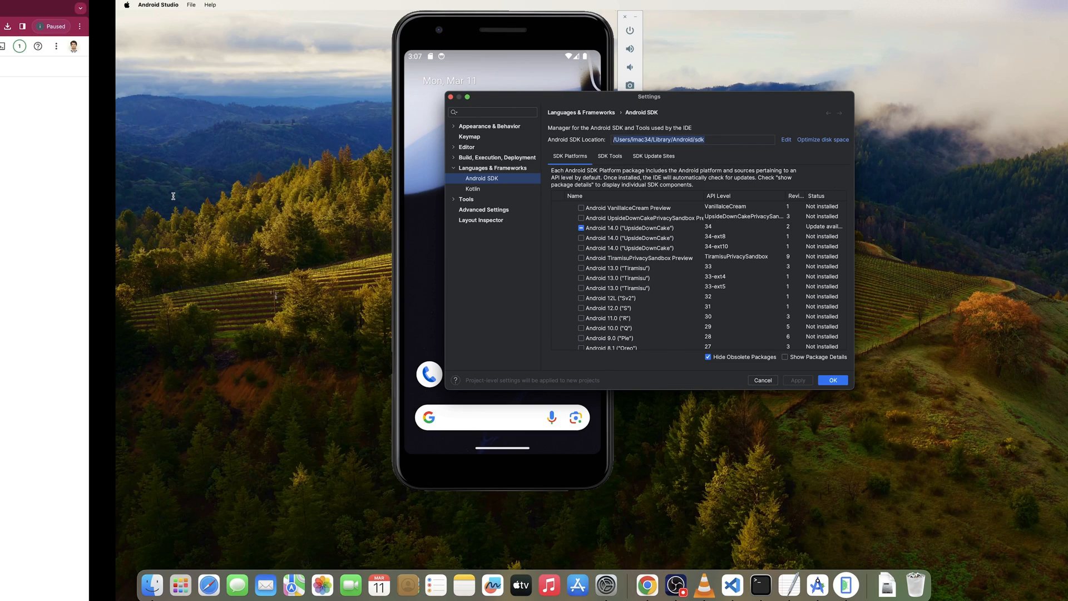
Select the android package name value in app.json.
key("ctrl+Right")
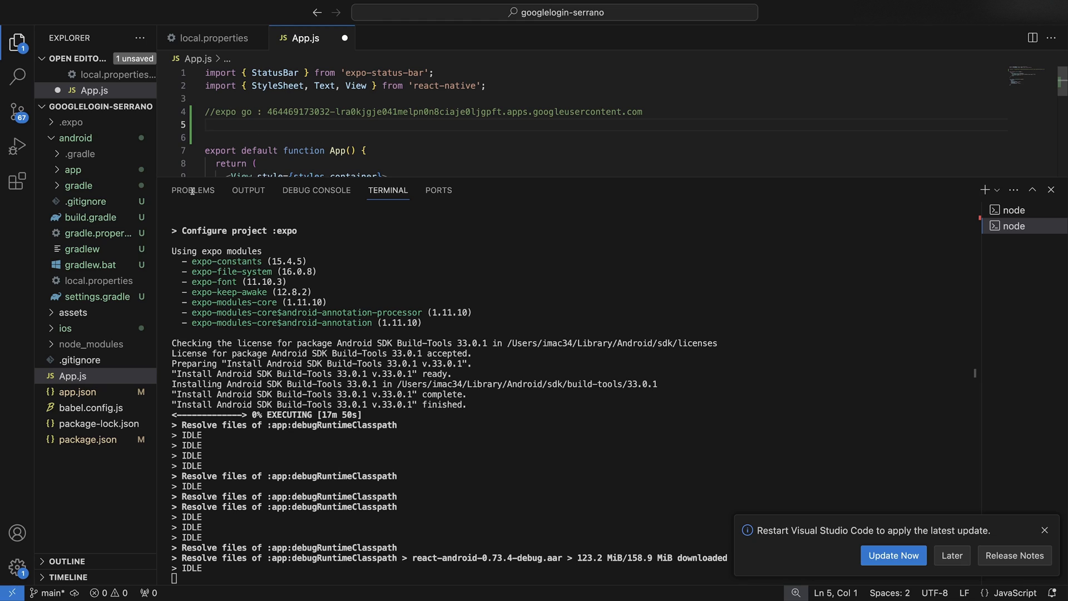
left_click(78, 392)
left_click_drag(440, 178, 434, 237)
scroll(414, 208, "down", 6)
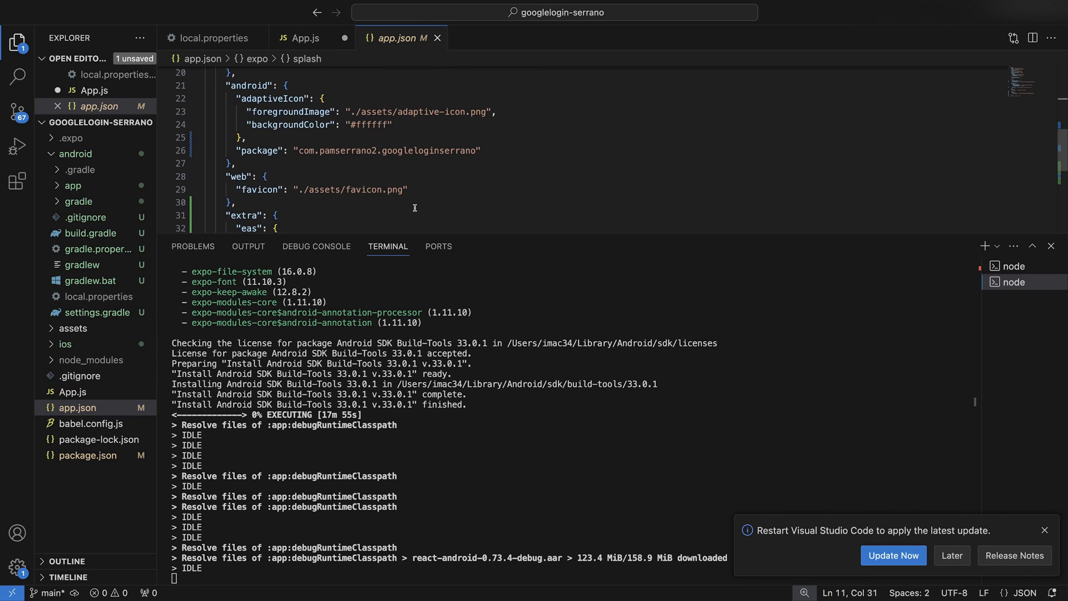
left_click_drag(299, 151, 476, 151)
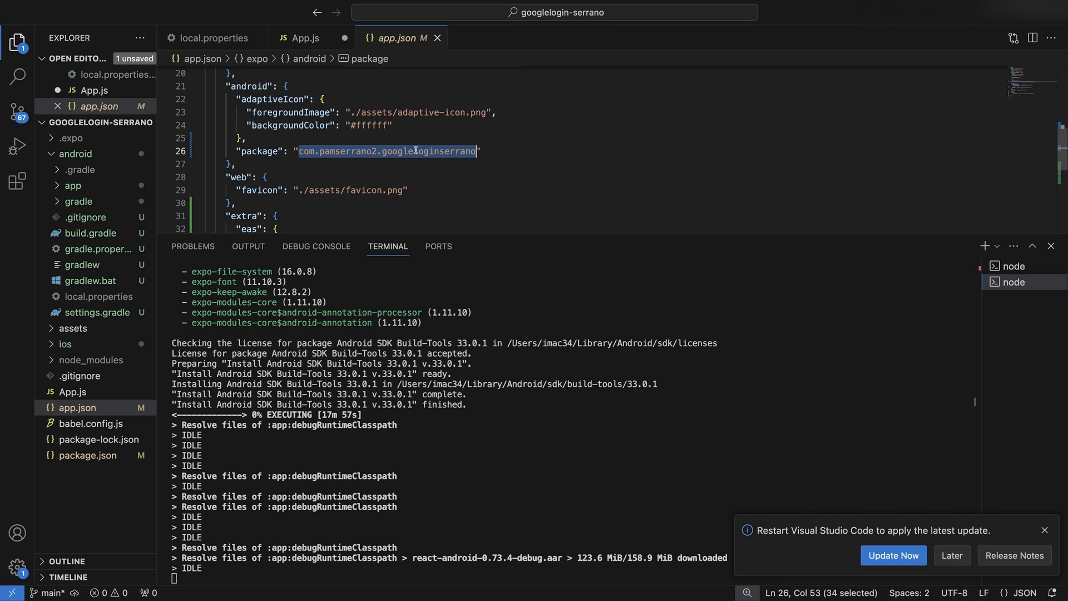
Paste the package name into the Android client form's Package name field.
key("super+Tab")
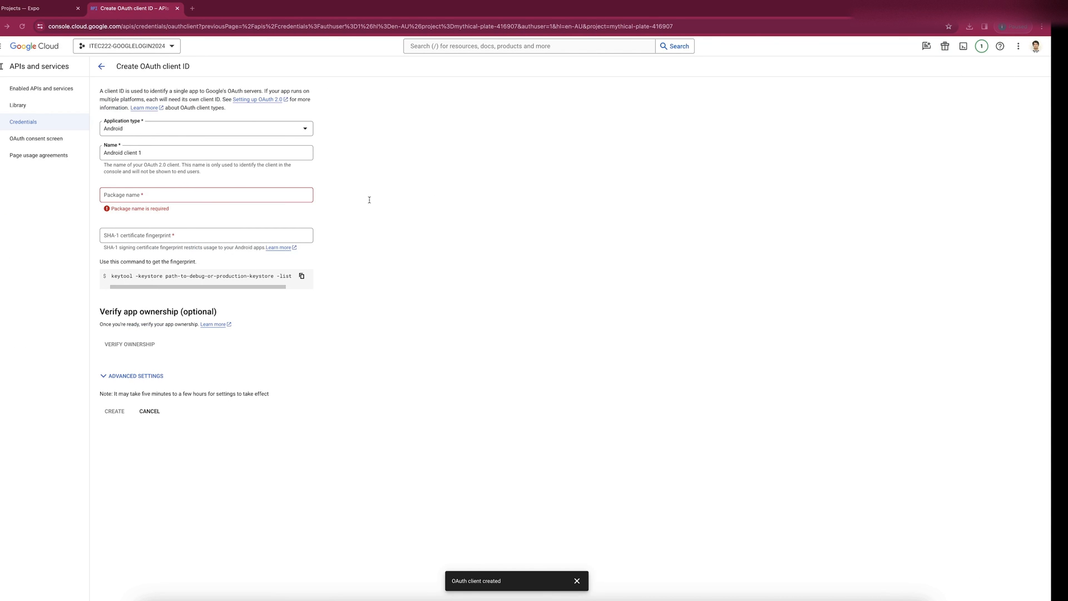
left_click(142, 196)
key("super+v")
left_click(138, 229)
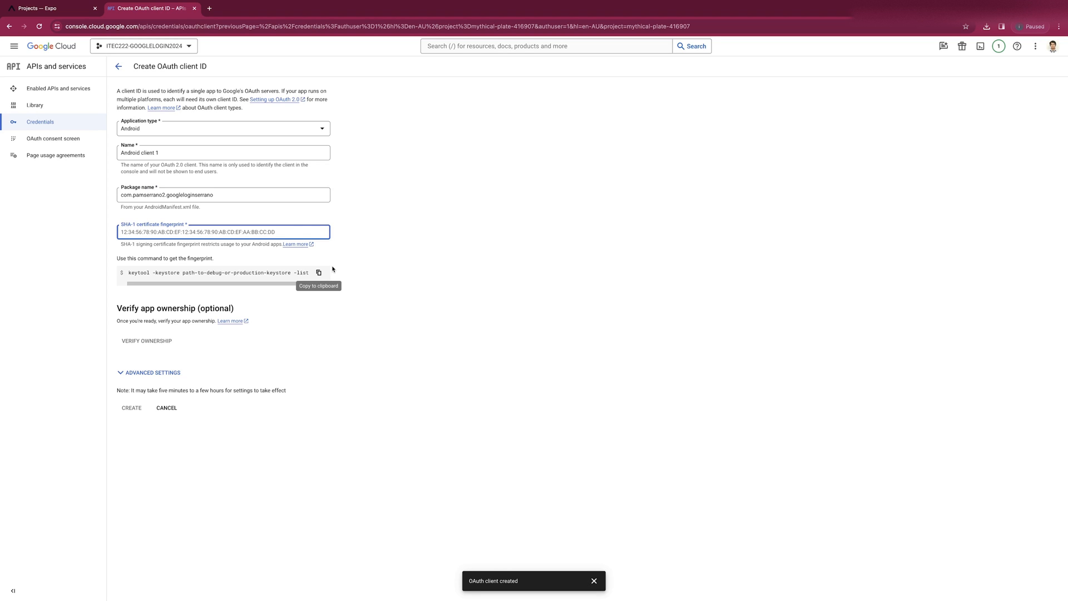
key("super+Tab")
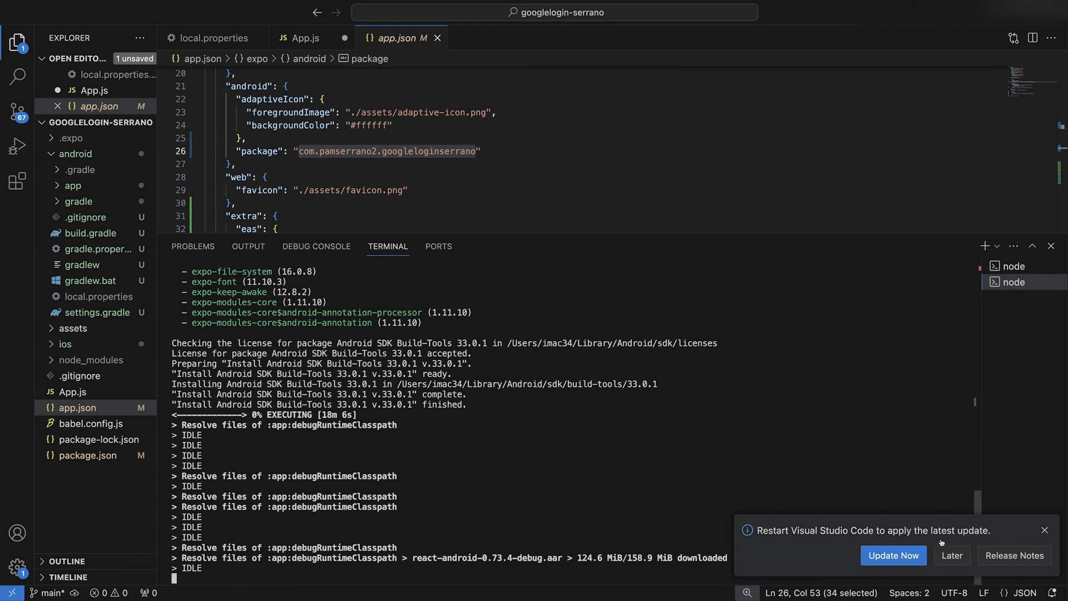
Dismiss the update notice and run 'expo credentials:manager' in a new terminal.
left_click(951, 554)
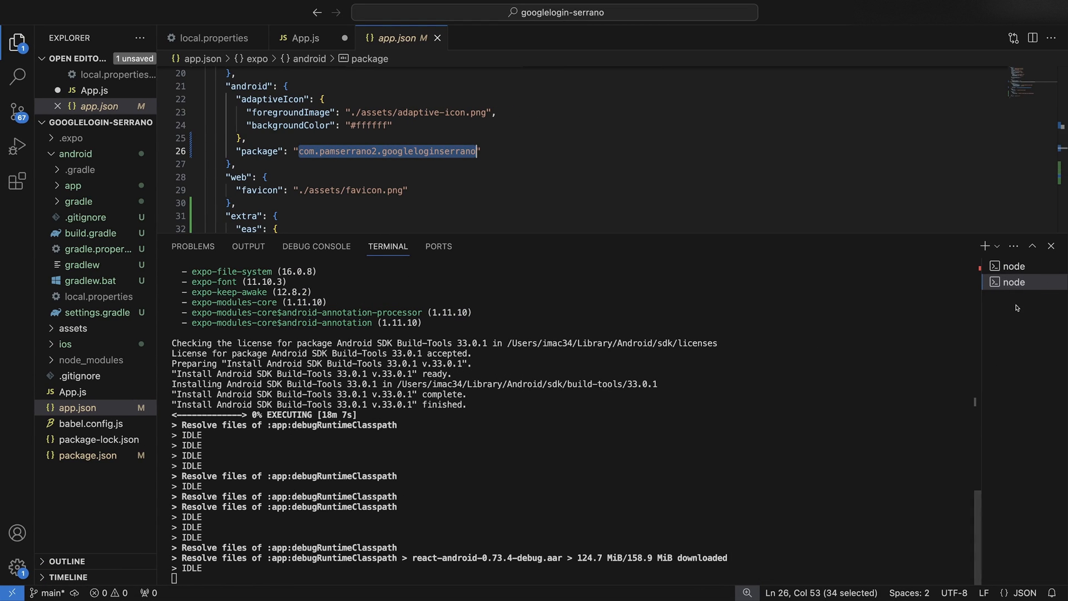
left_click(984, 246)
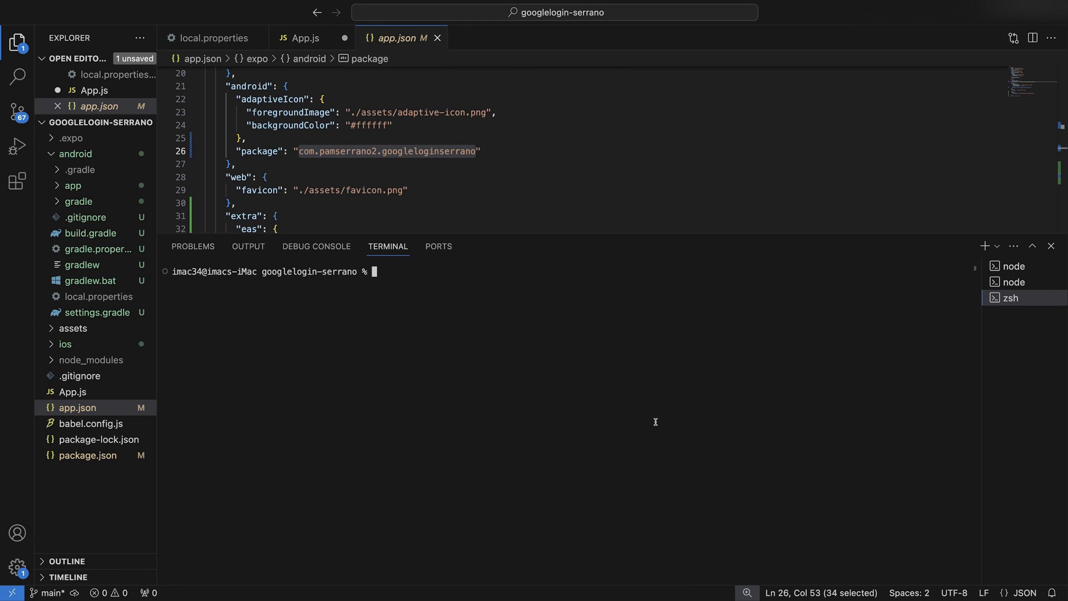
type("npx expo")
key("BackSpace")
key("BackSpace")
key("BackSpace")
key("BackSpace")
key("BackSpace")
key("BackSpace")
key("BackSpace")
key("BackSpace")
type("expo credentials:manager")
key("Return")
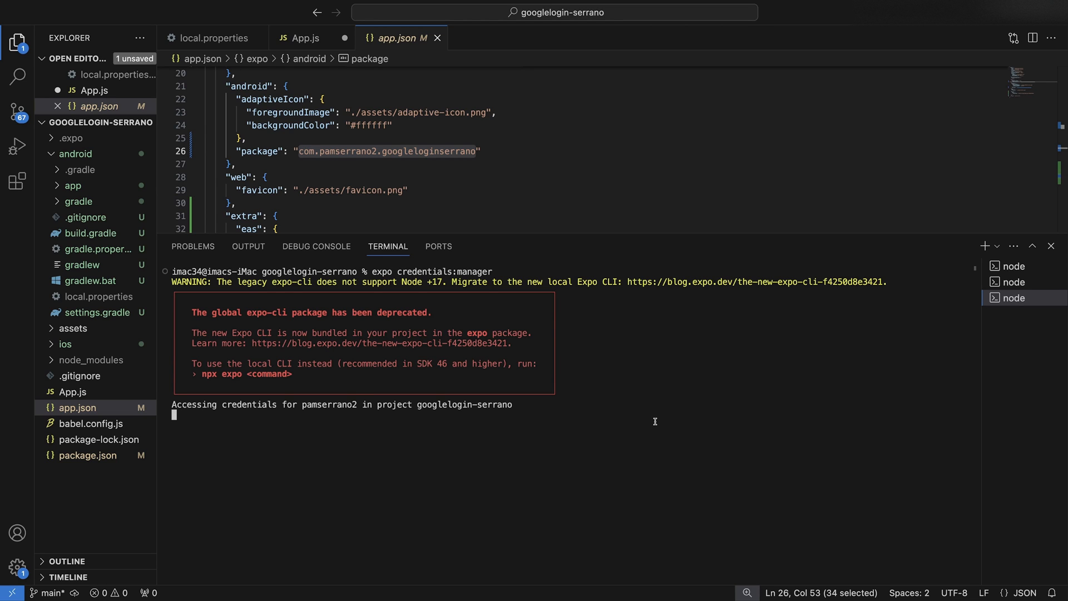
Generate a new Android upload keystore and select its SHA-1 hash.
key("Down")
key("Return")
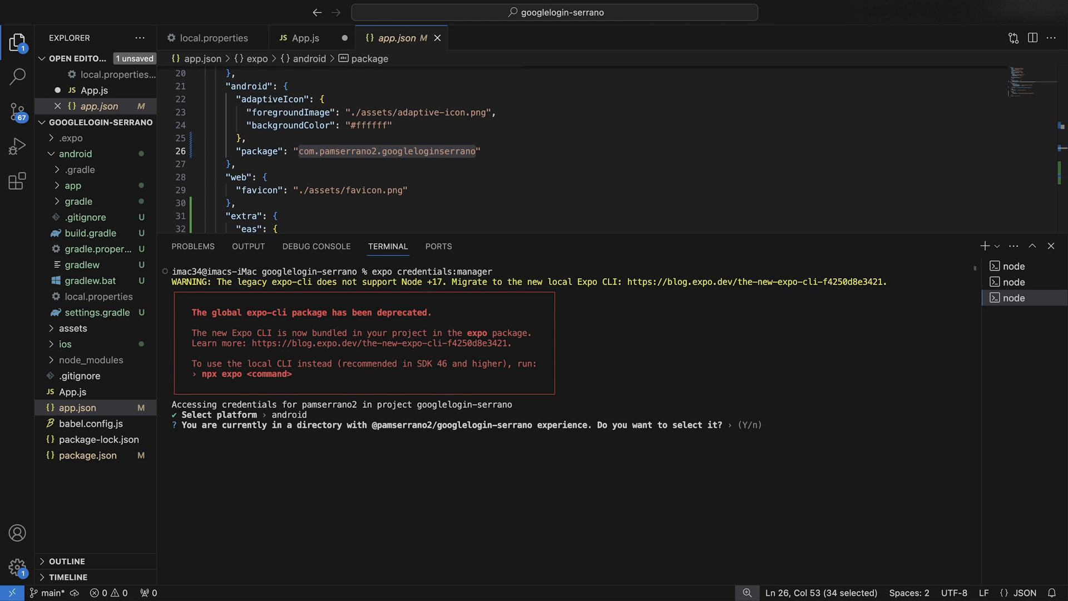
key("Return")
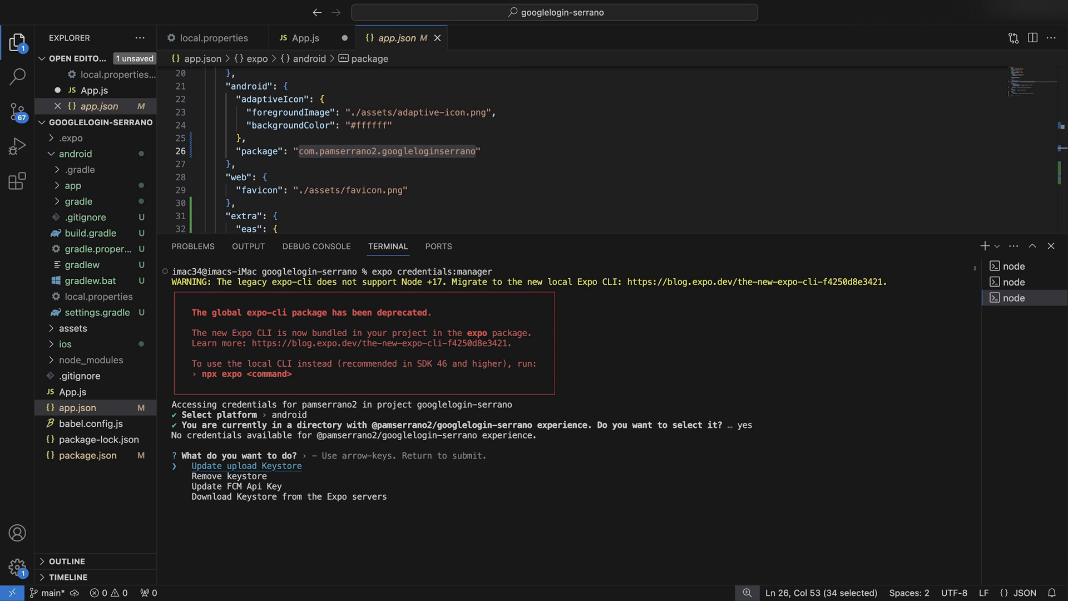
key("Return")
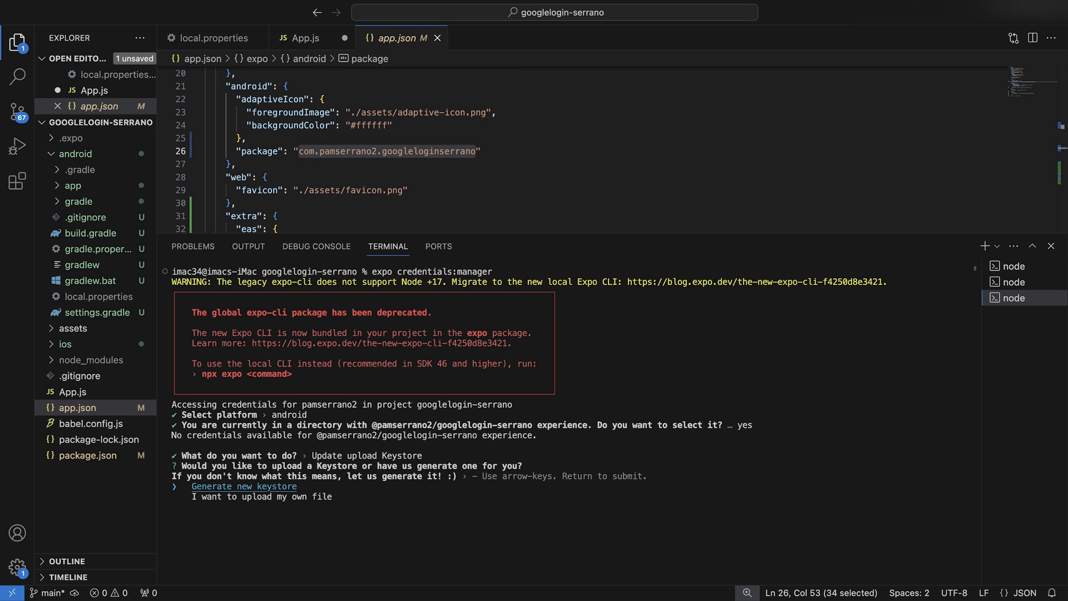
key("Return")
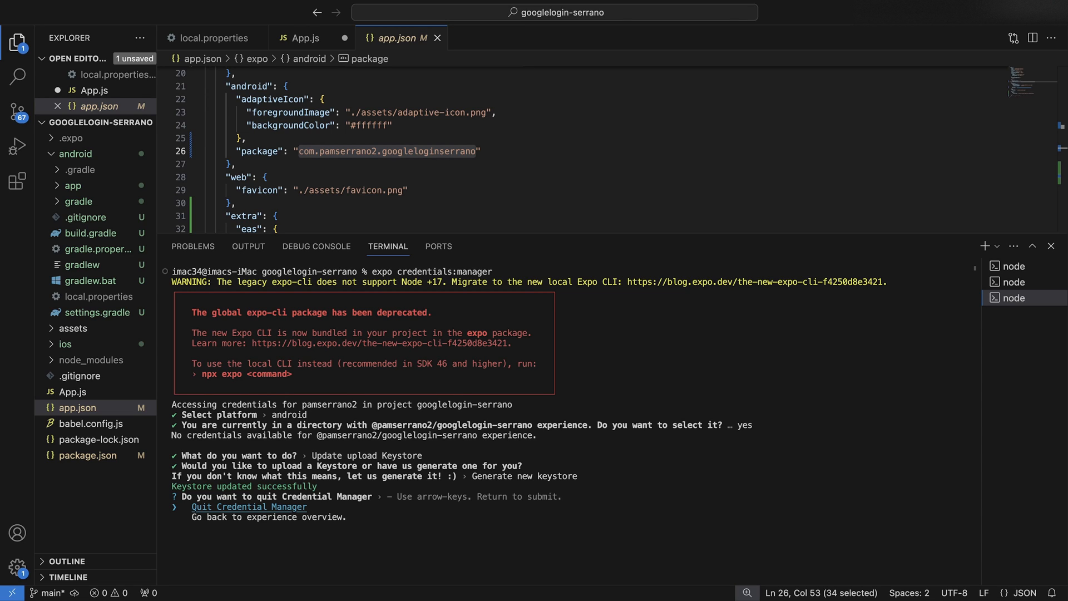
key("Down")
key("Return")
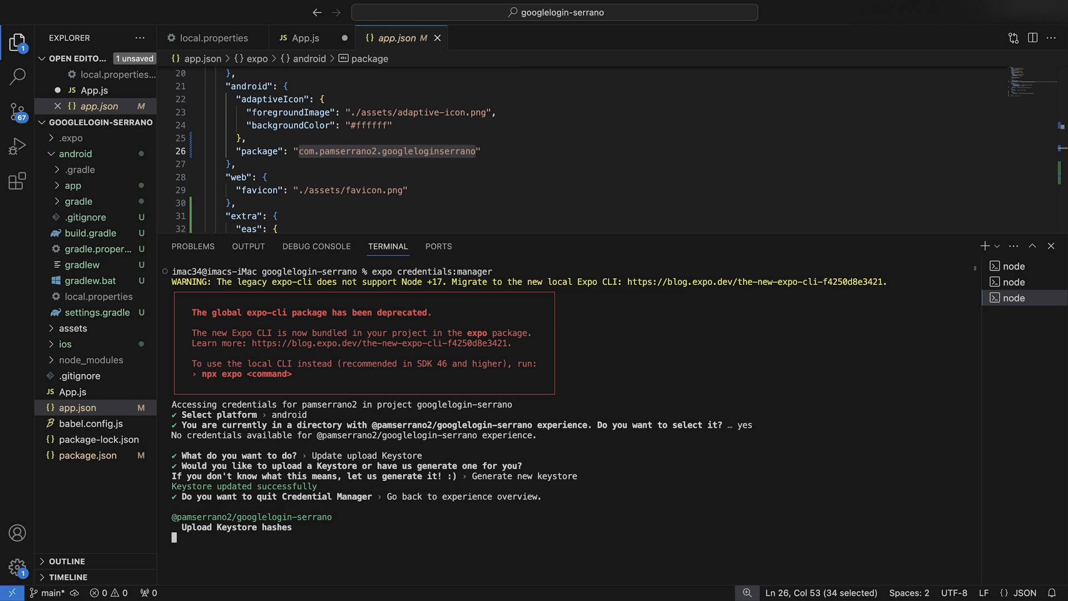
left_click_drag(213, 445, 410, 445)
double_click(440, 446)
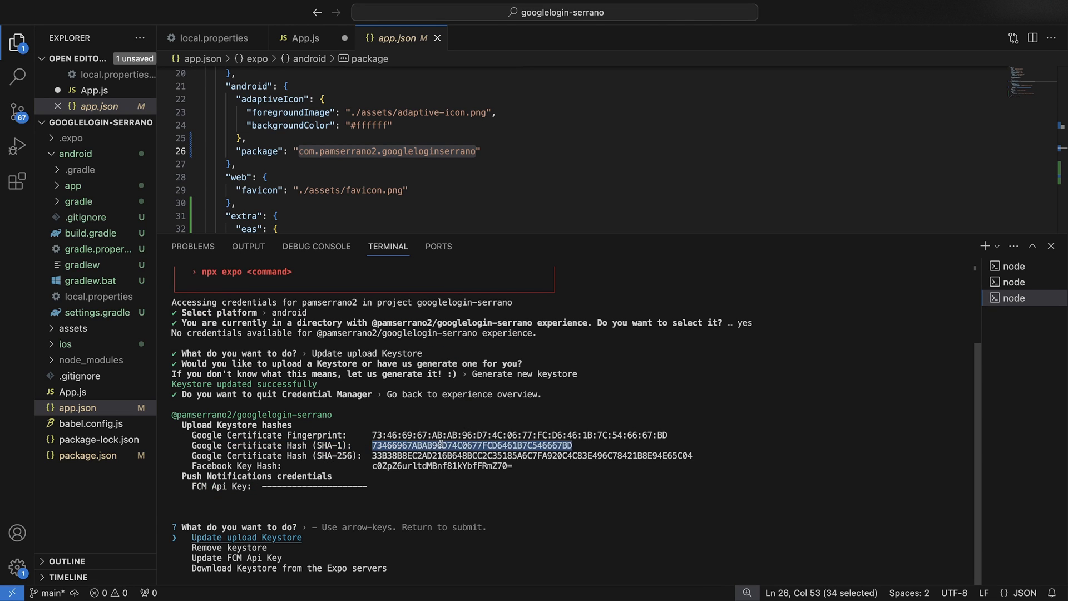
key("ctrl+Left")
key("ctrl+Left")
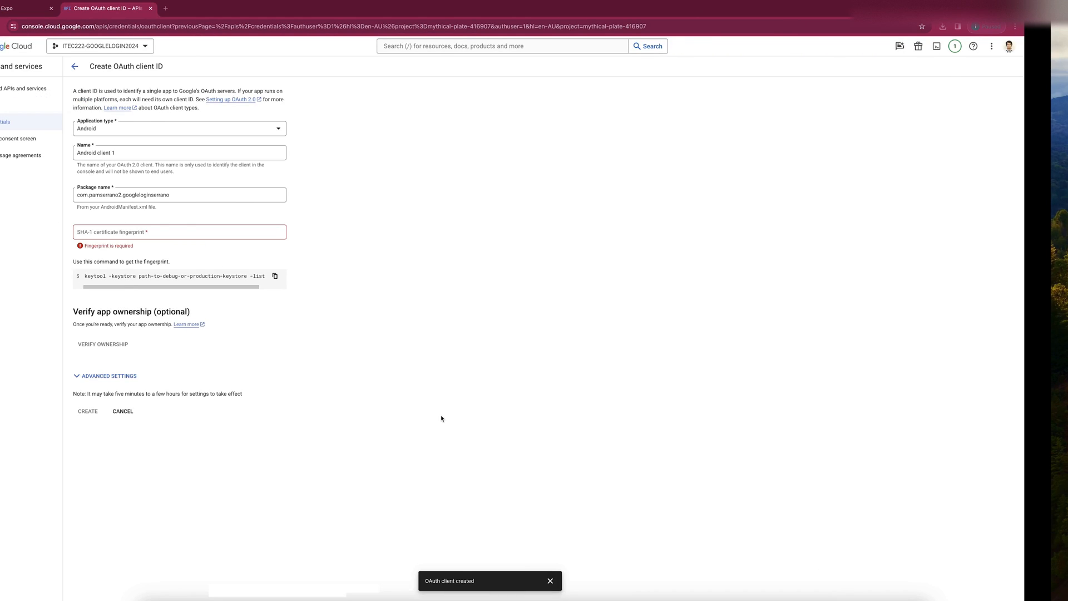
Create Android client 1 with the SHA-1 fingerprint and custom URI scheme enabled, copying its ID.
left_click(220, 229)
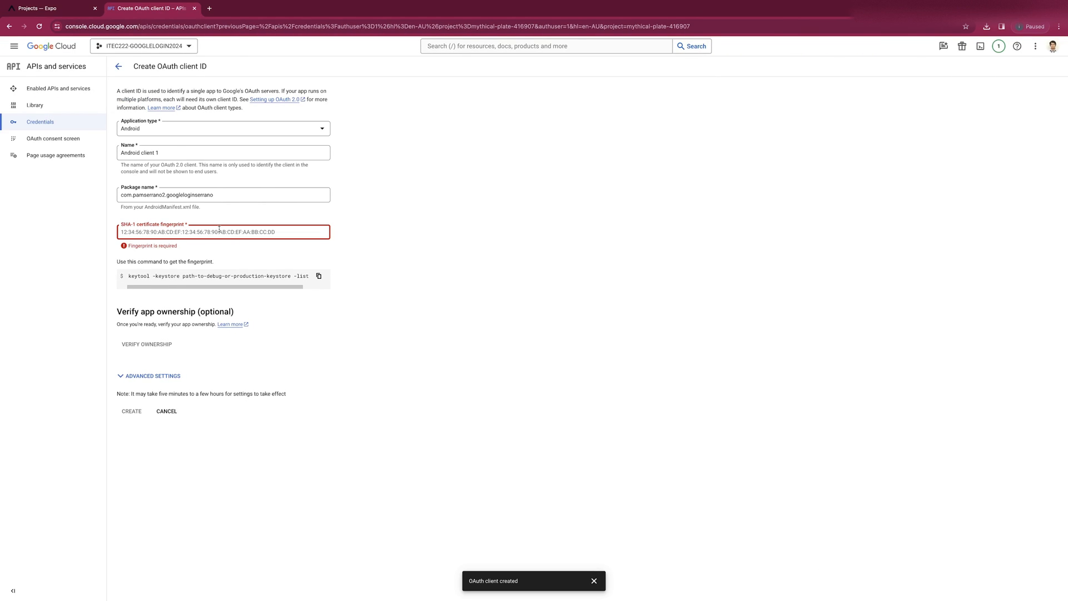
key("super+v")
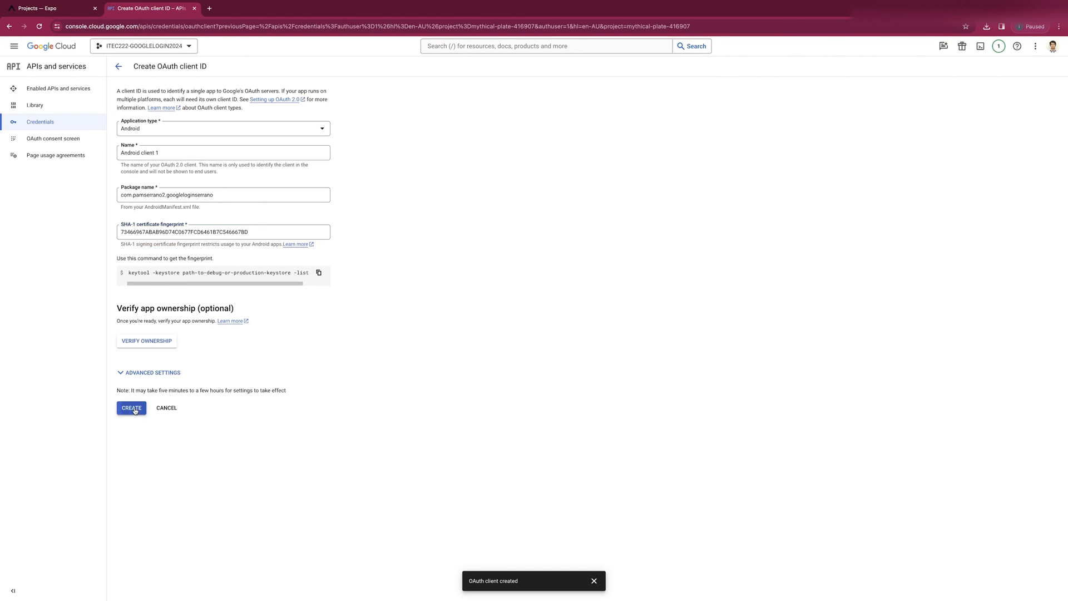
left_click(169, 372)
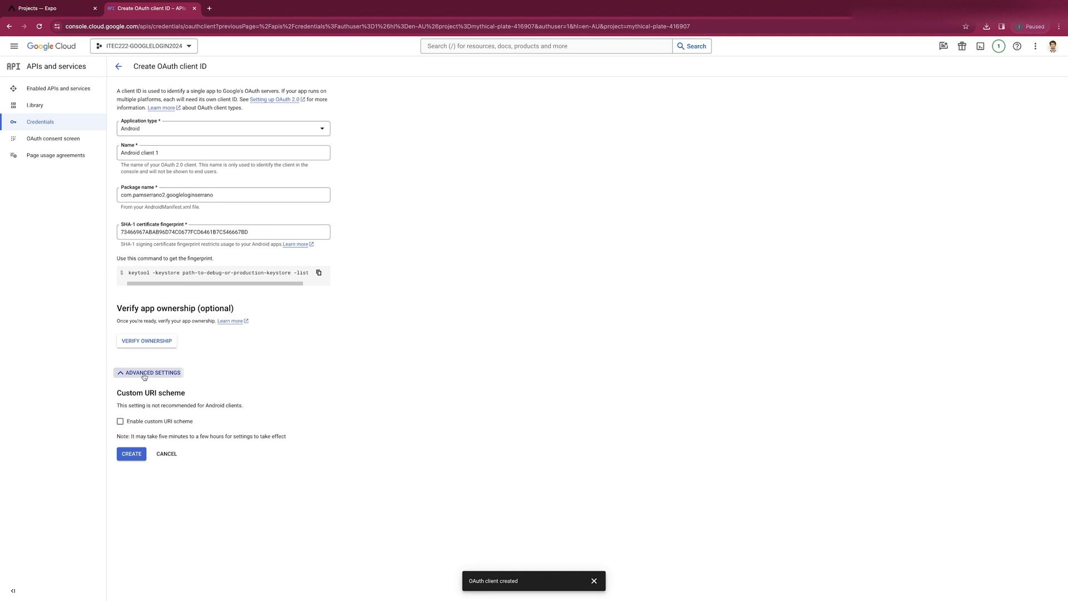
left_click(120, 422)
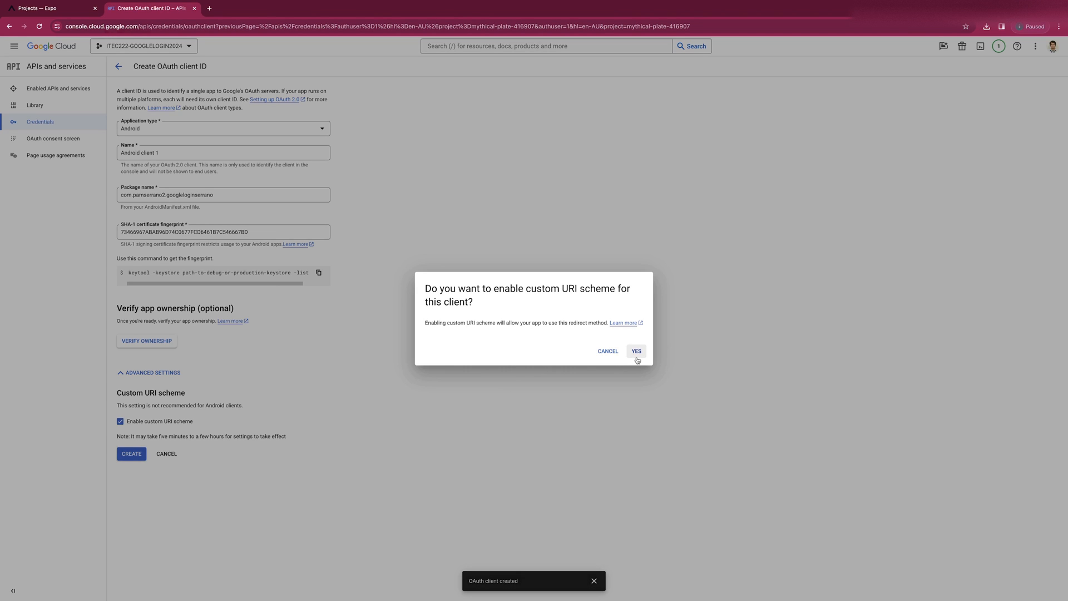
left_click(636, 356)
left_click(137, 457)
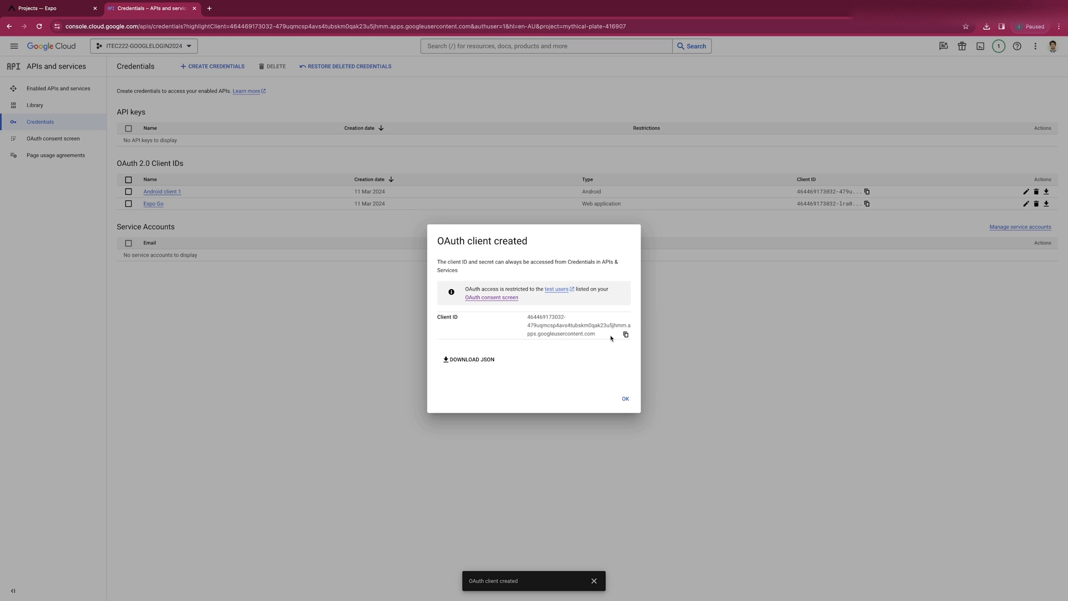
left_click(625, 334)
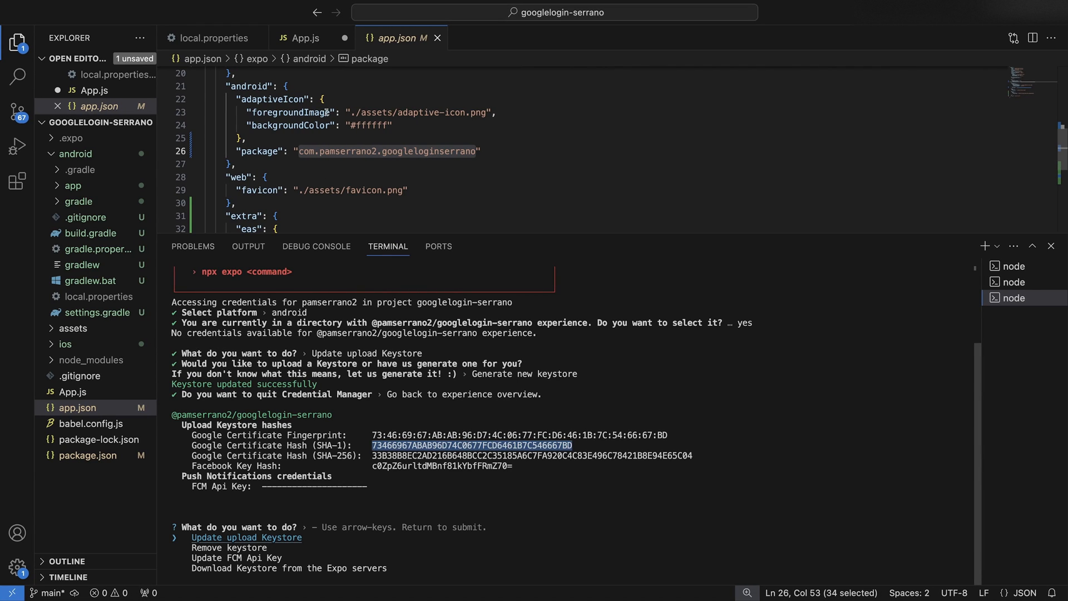
Add an '//android:' comment to App.js holding the Android client ID.
left_click(303, 38)
type("//android: a")
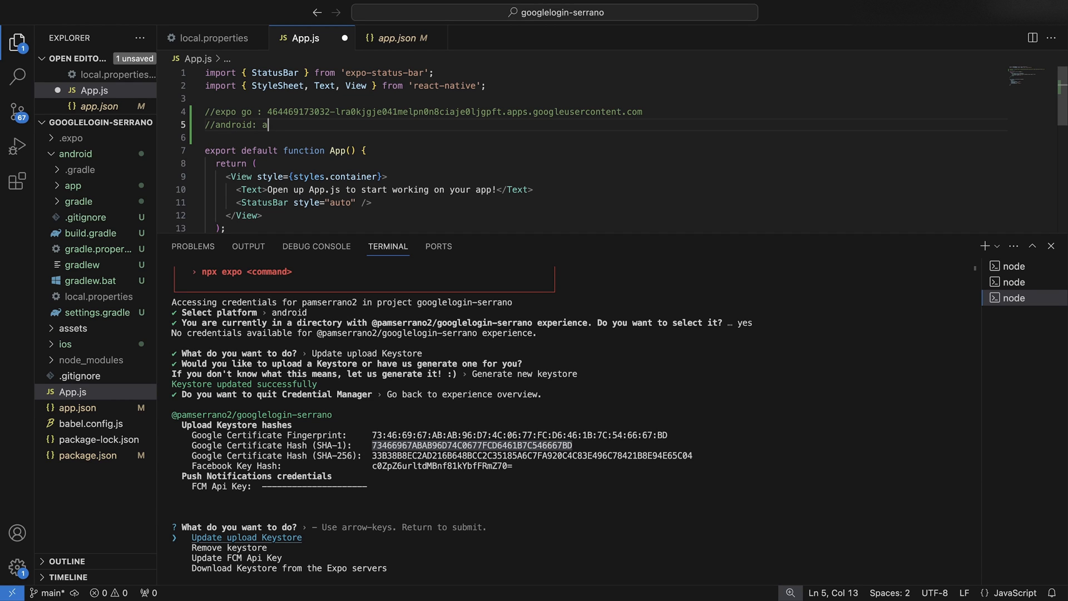
key("BackSpace")
key("super+v")
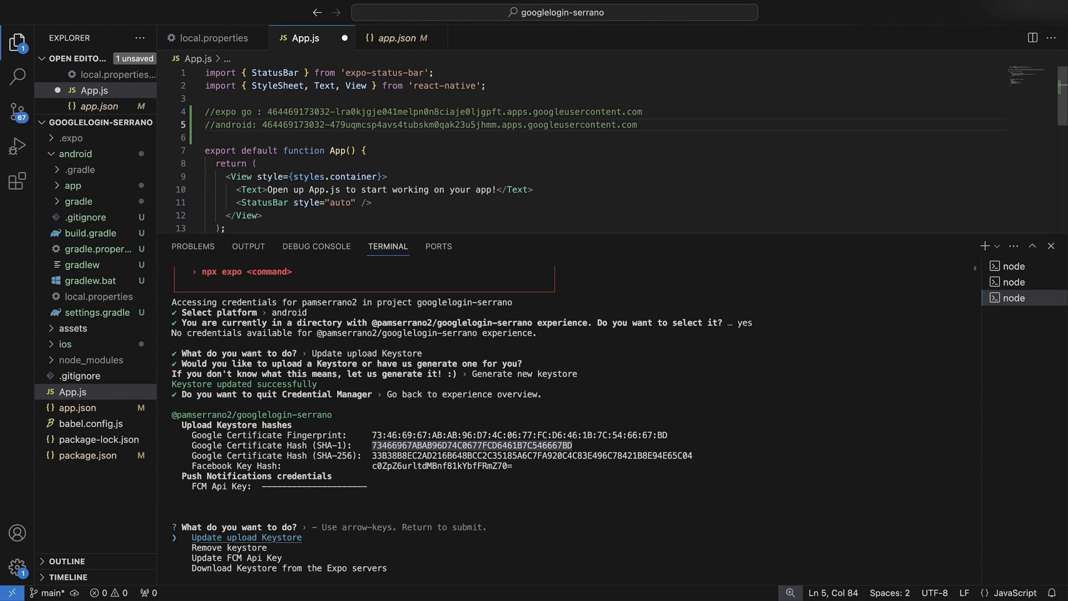
key("ctrl+Left")
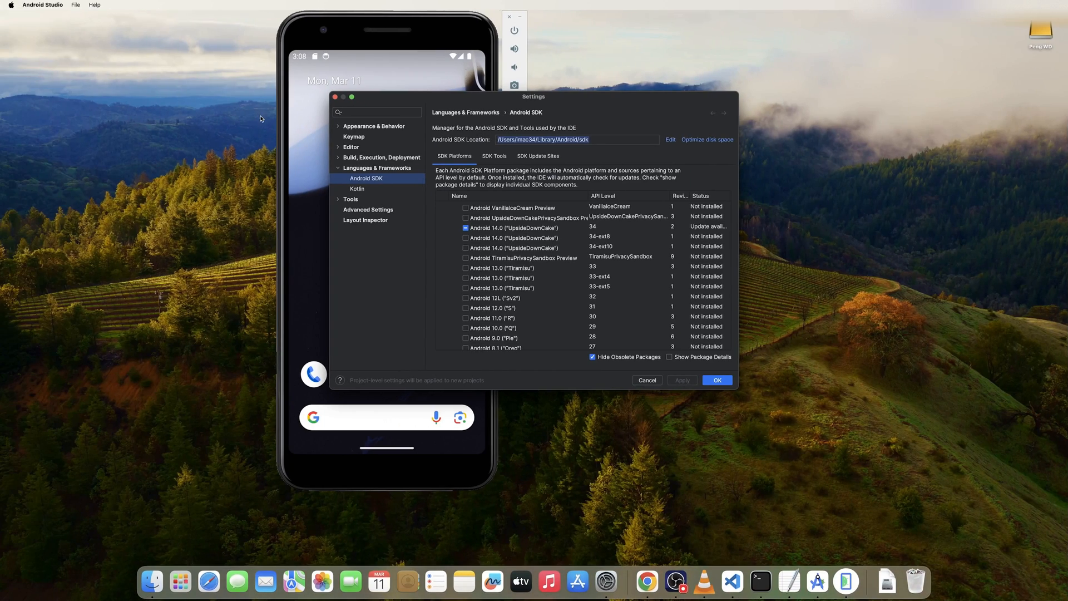
key("ctrl+Left")
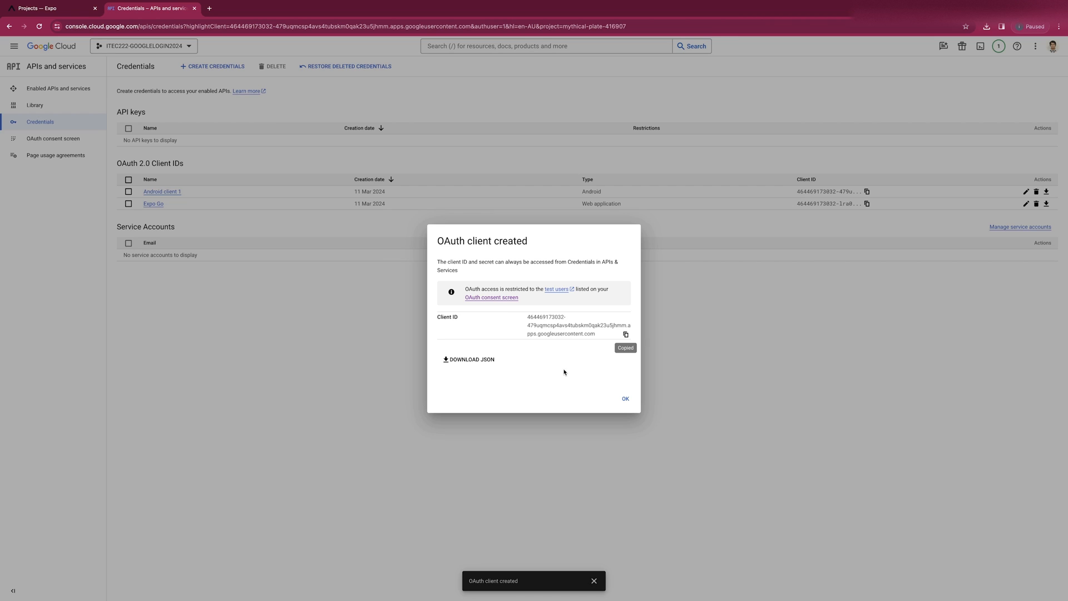
Start a new OAuth client ID with iOS as the application type.
left_click(625, 398)
left_click(216, 68)
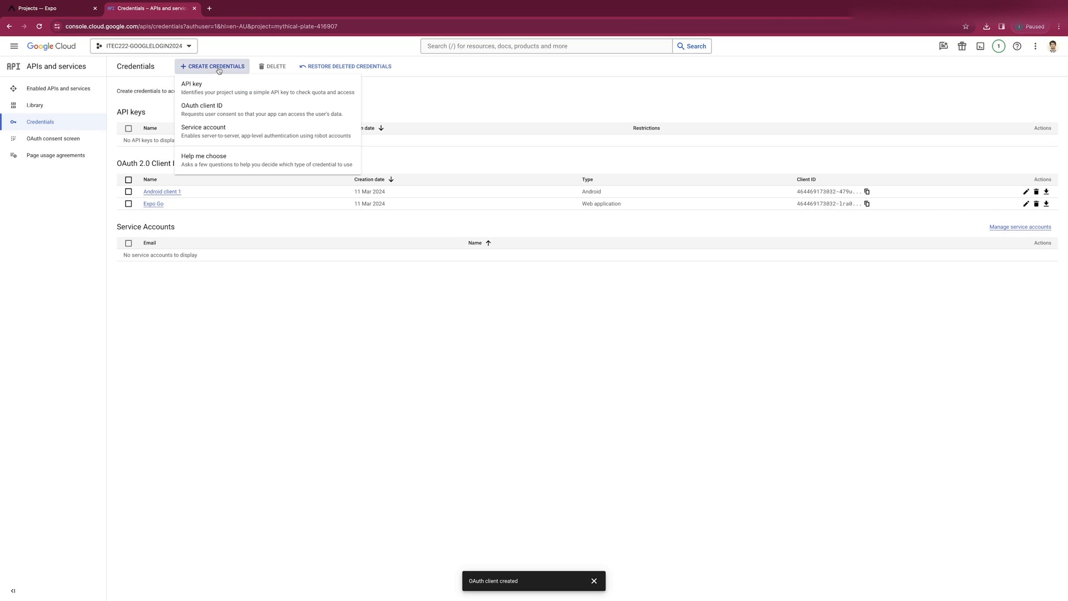
left_click(207, 109)
left_click(205, 130)
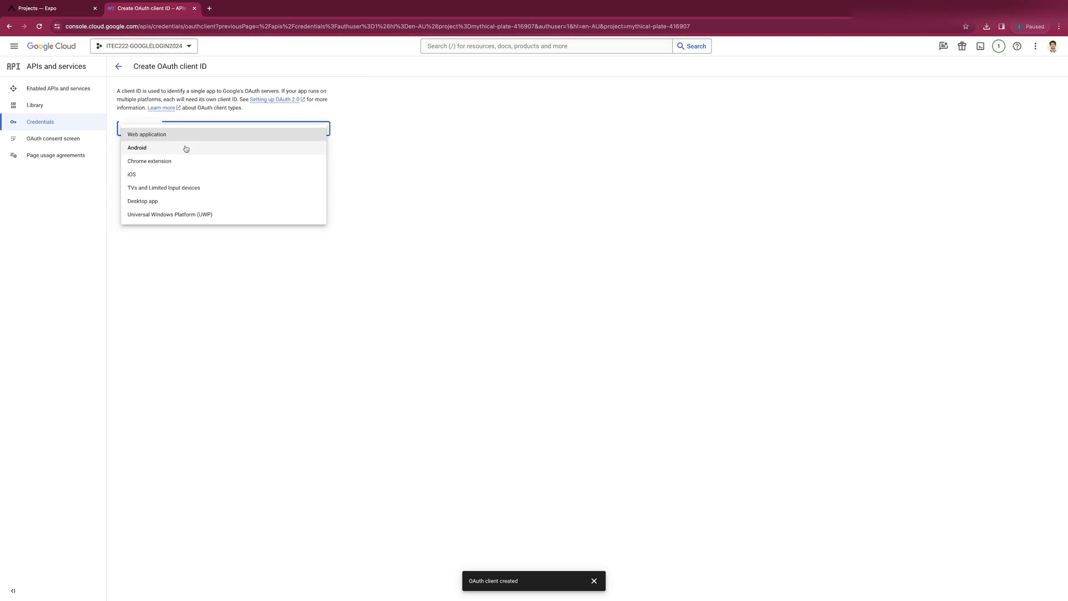
left_click(168, 174)
left_click(170, 196)
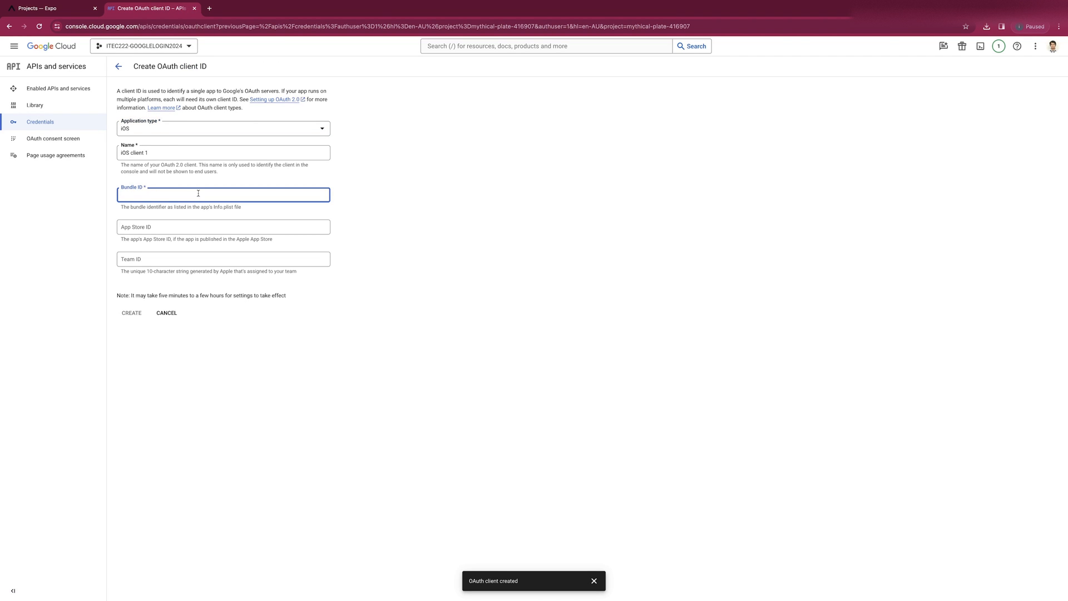
Fill Bundle ID with the bundleIdentifier from app.json and create iOS client 1.
key("ctrl+Right")
key("ctrl+Right")
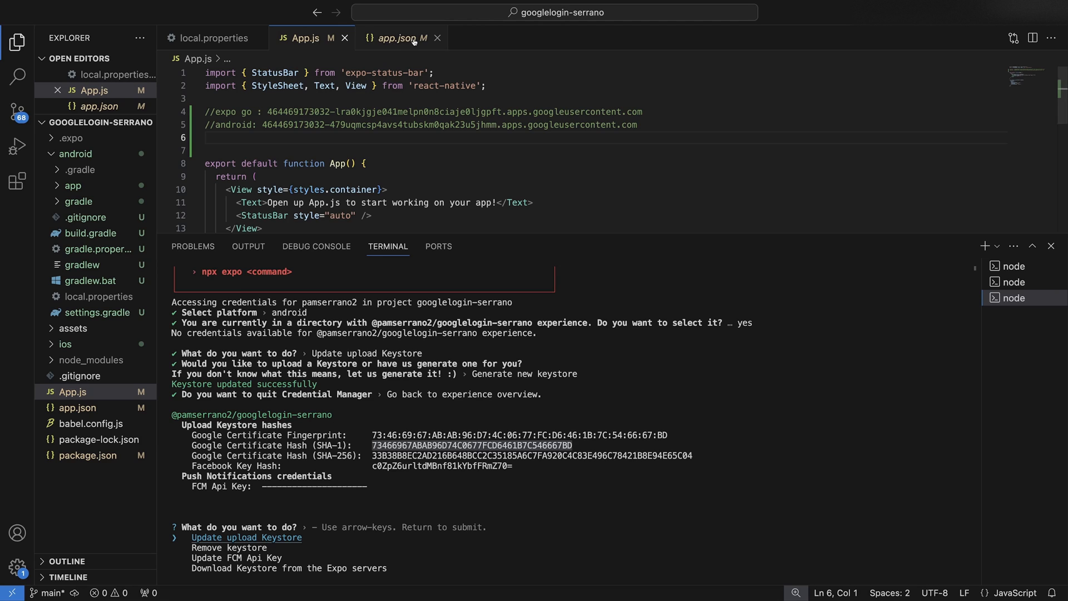
left_click(392, 39)
scroll(306, 134, "down", 1)
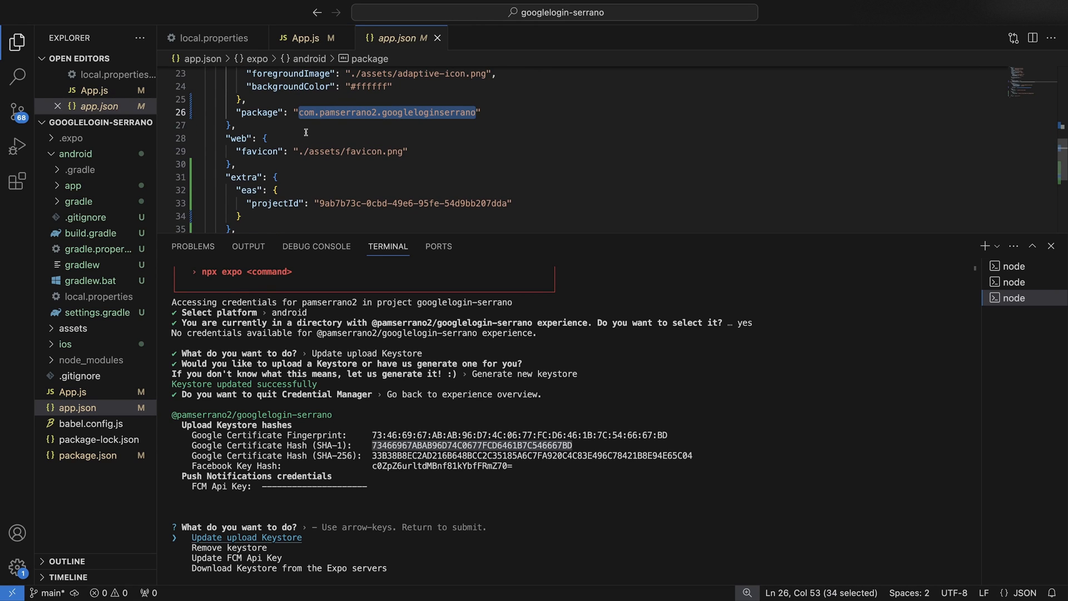
scroll(306, 132, "up", 3)
left_click_drag(346, 123, 524, 123)
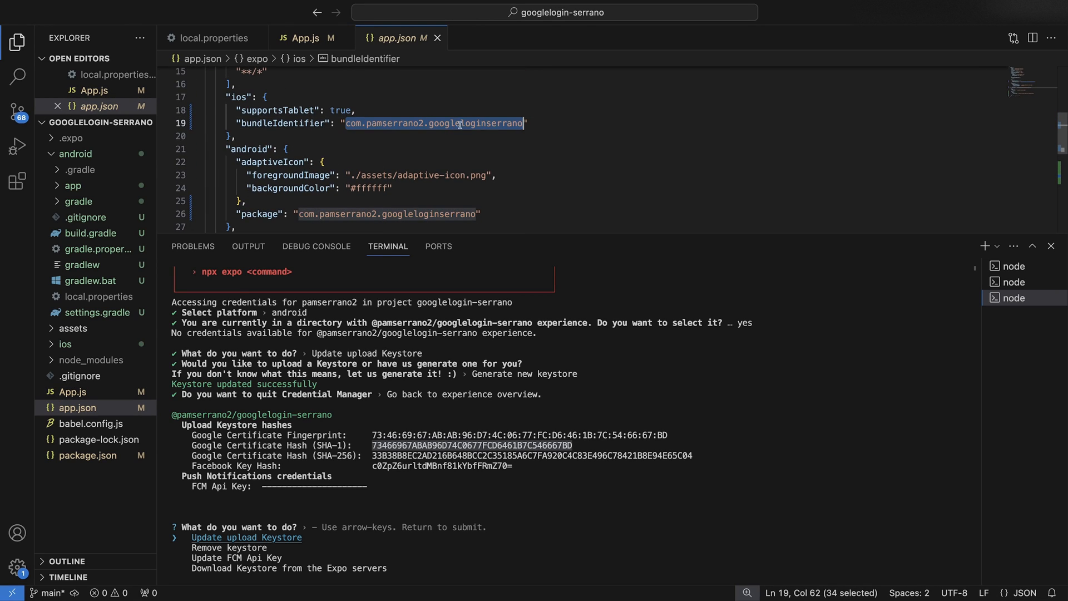
key("ctrl+Left")
key("ctrl+Left")
left_click(195, 195)
key("super+v")
left_click(124, 316)
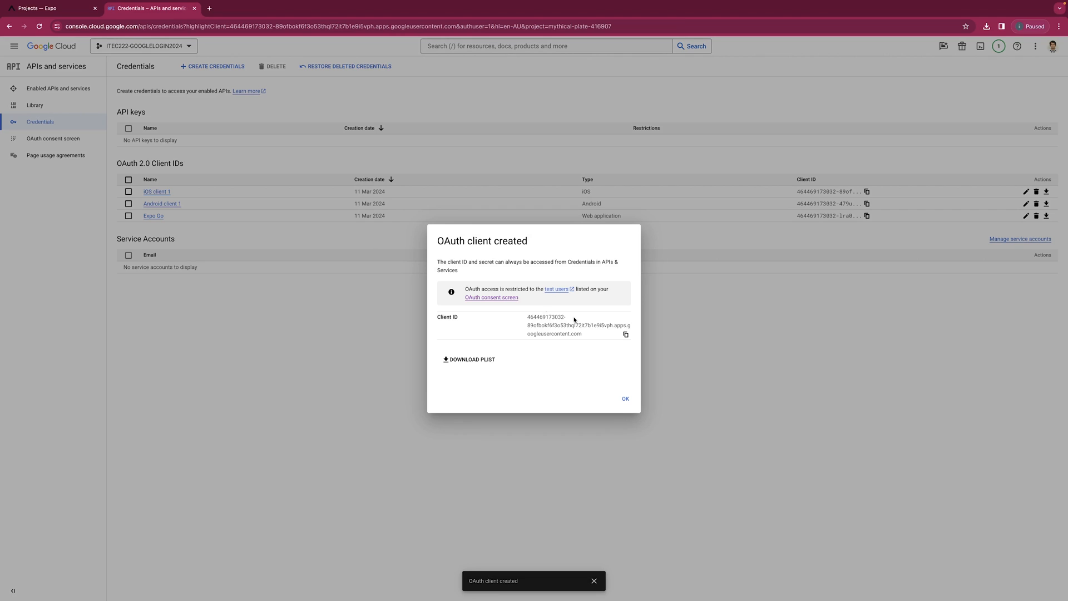
Record the iOS client ID as an '//ios:' comment in App.js and begin a '//web' line.
left_click(626, 334)
key("ctrl+Right")
key("ctrl+Right")
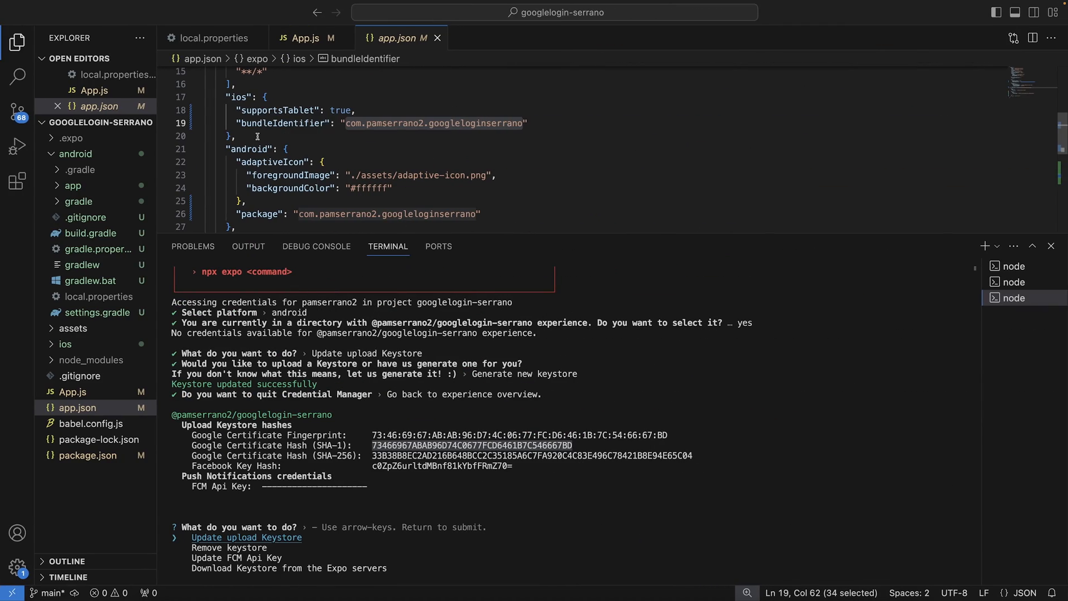
left_click(303, 38)
key("Return")
type("//")
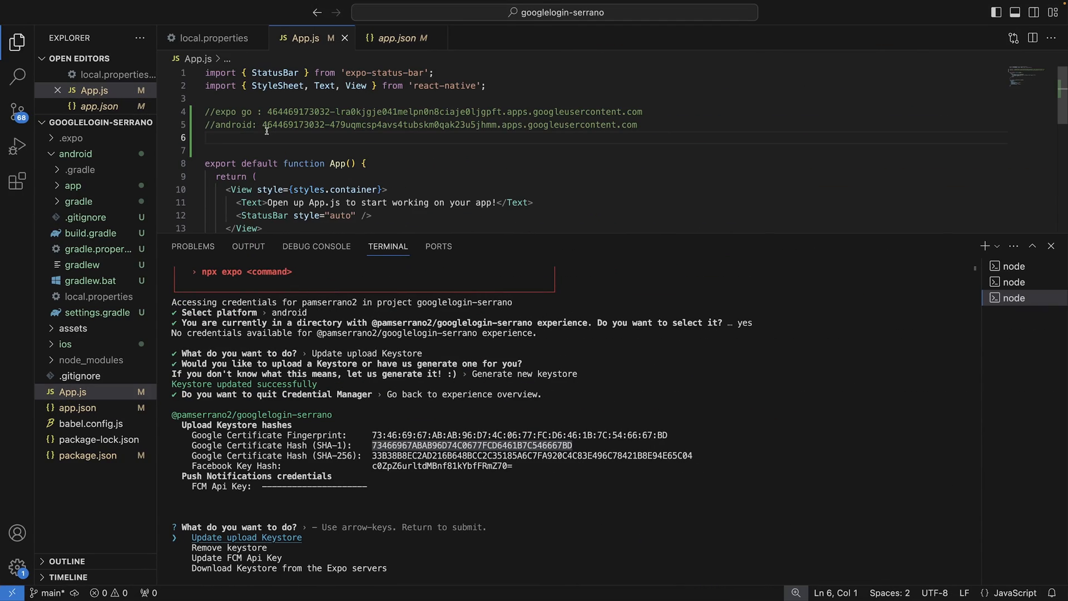
type("ios:")
key("super+v")
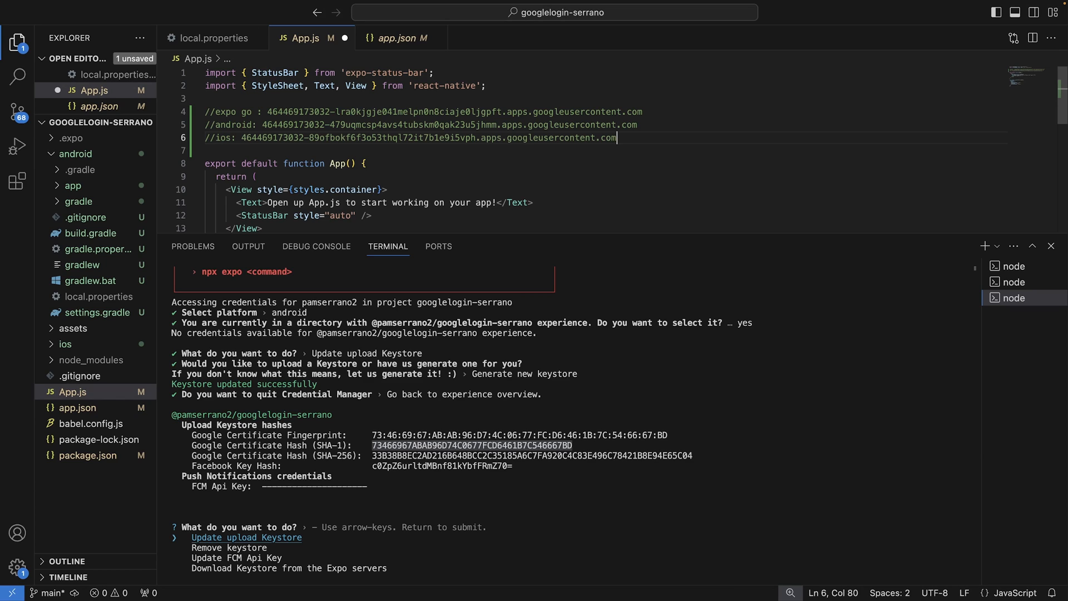
key("Return")
type("//web")
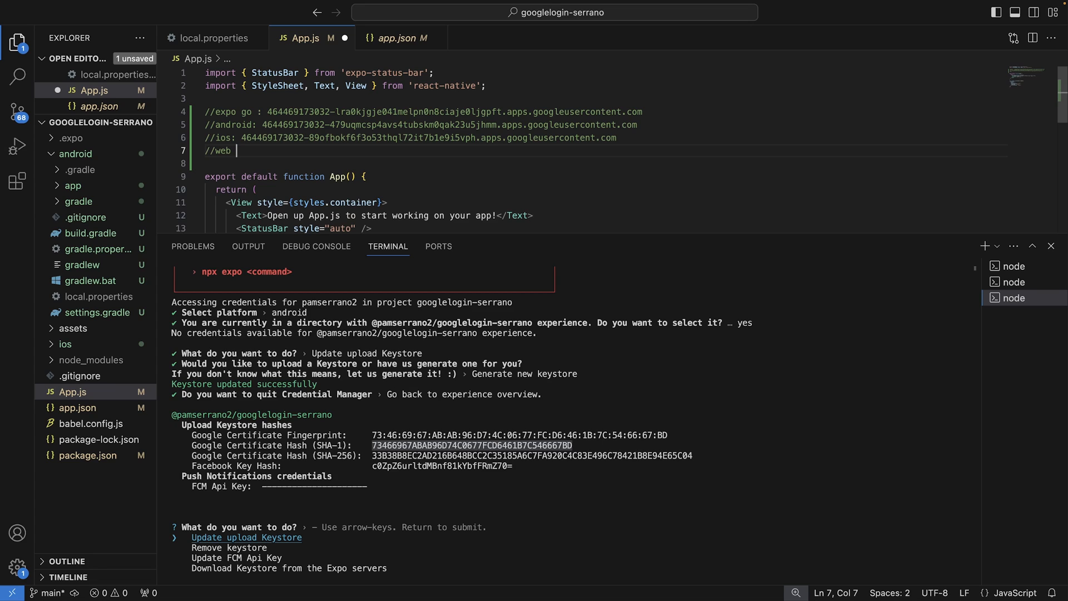
key("ctrl+Left")
key("ctrl+Left")
Start a new Web application OAuth client named Web client 2.
left_click(624, 398)
left_click(220, 66)
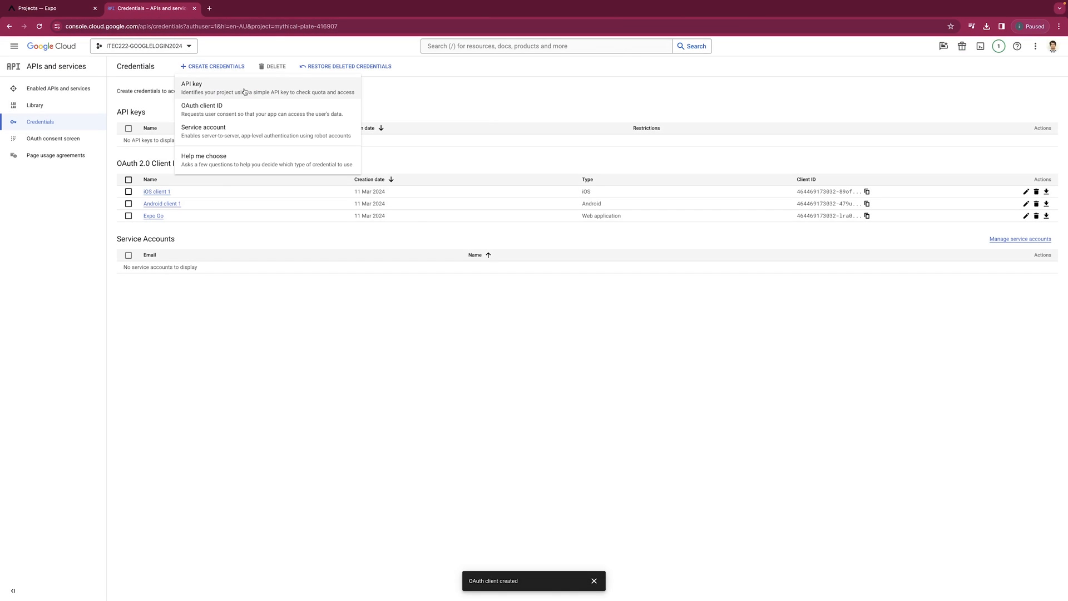
left_click(244, 88)
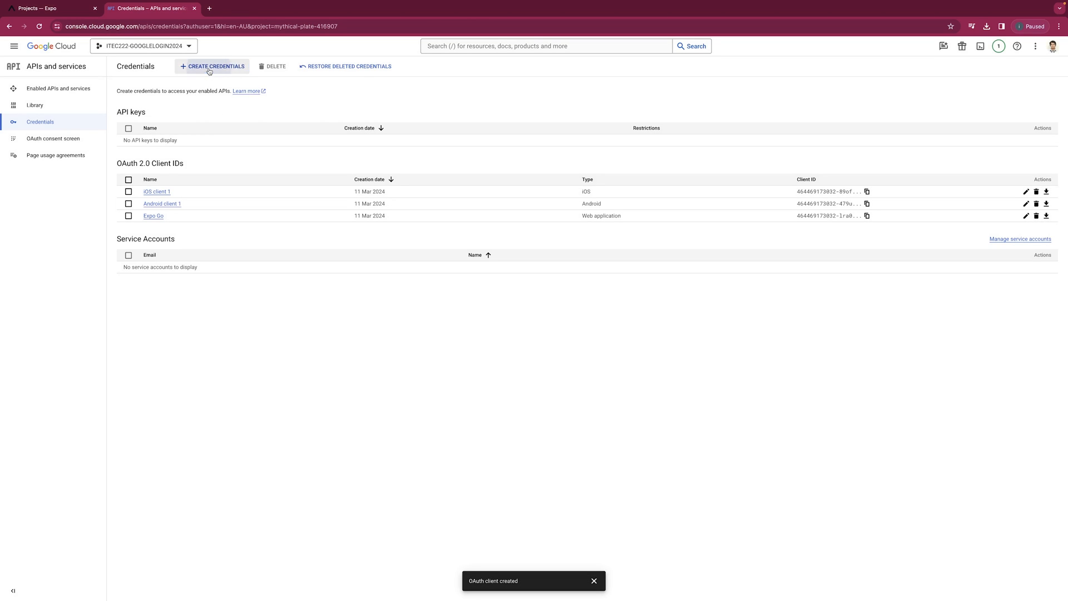
left_click(209, 67)
left_click(206, 105)
left_click(175, 136)
left_click(169, 139)
left_click_drag(167, 153, 132, 153)
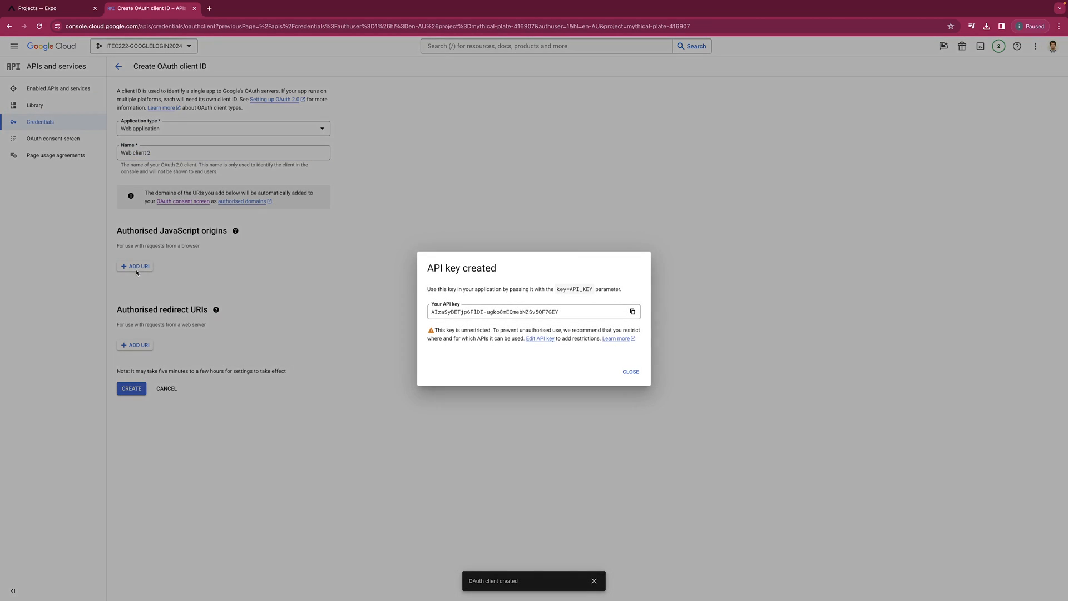
left_click(128, 266)
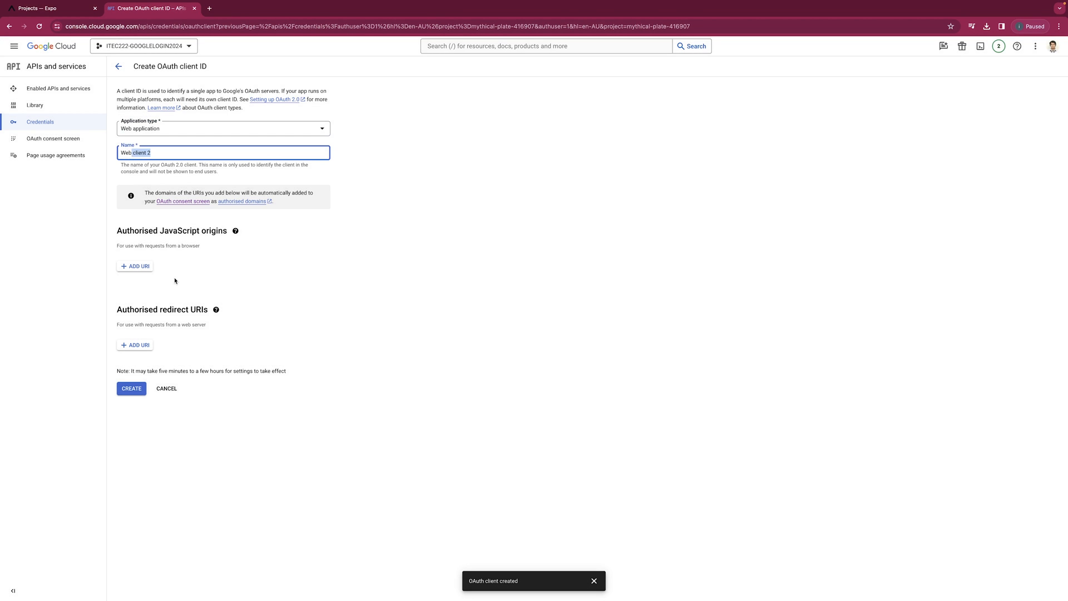
left_click(128, 266)
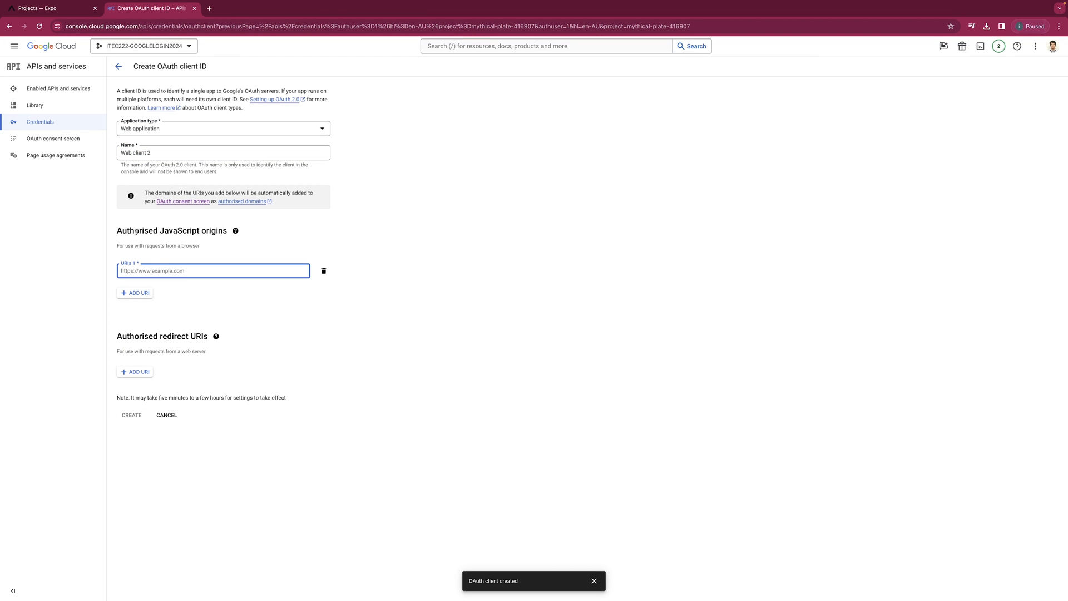
left_click(175, 268)
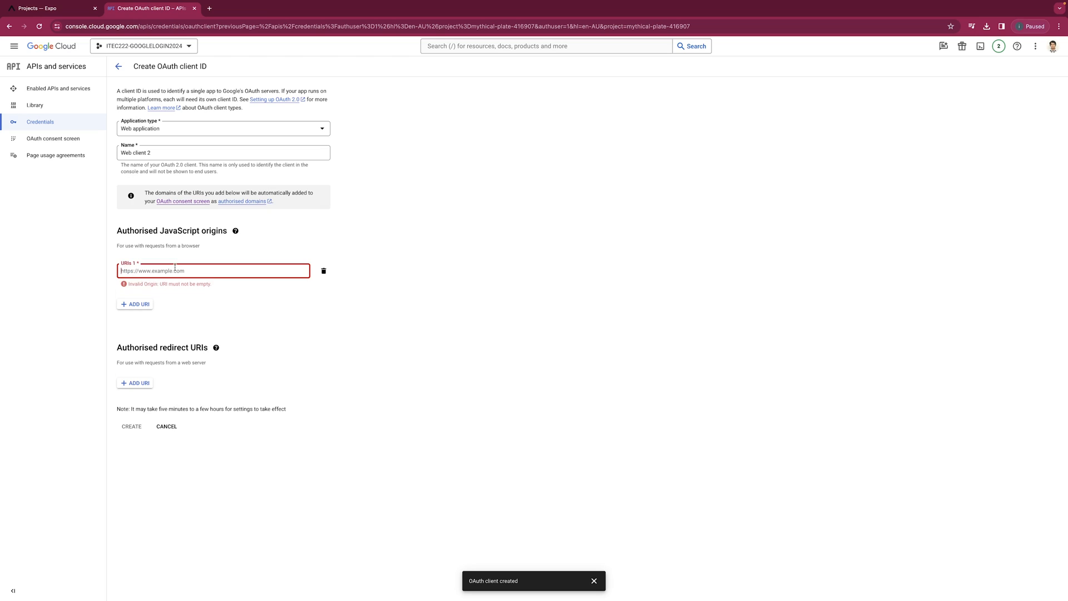
type("http://localhost")
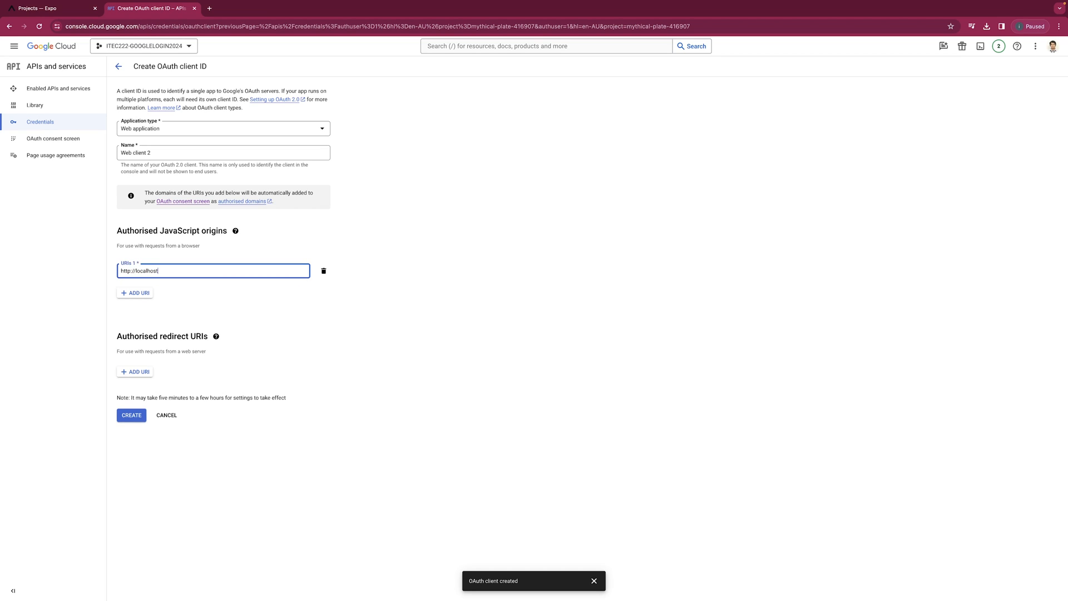
type(":19006")
key("ctrl+a")
left_click(146, 372)
key("ctrl+v")
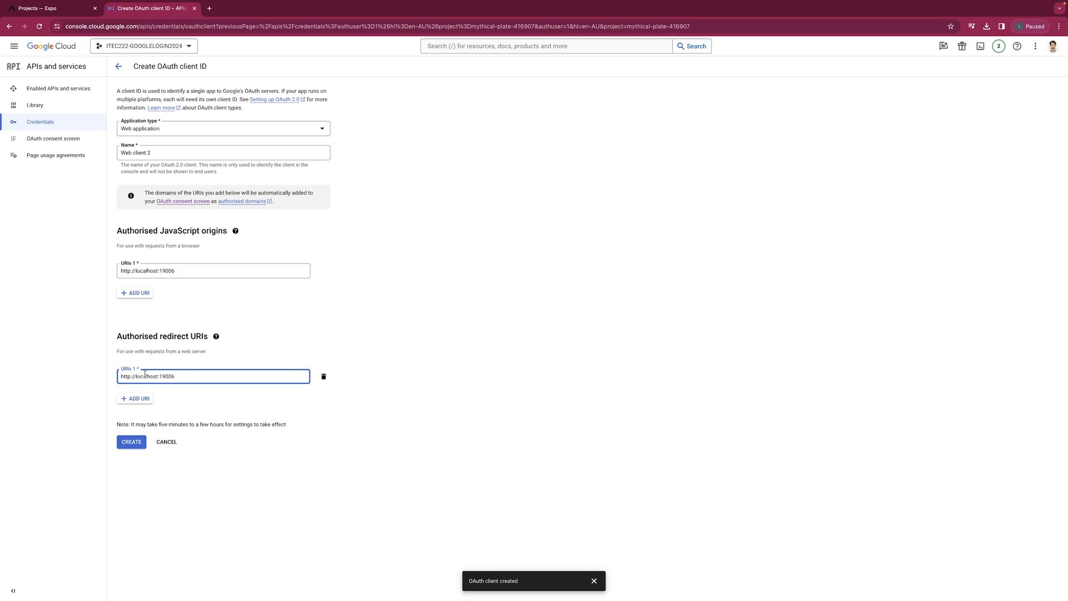
left_click(133, 441)
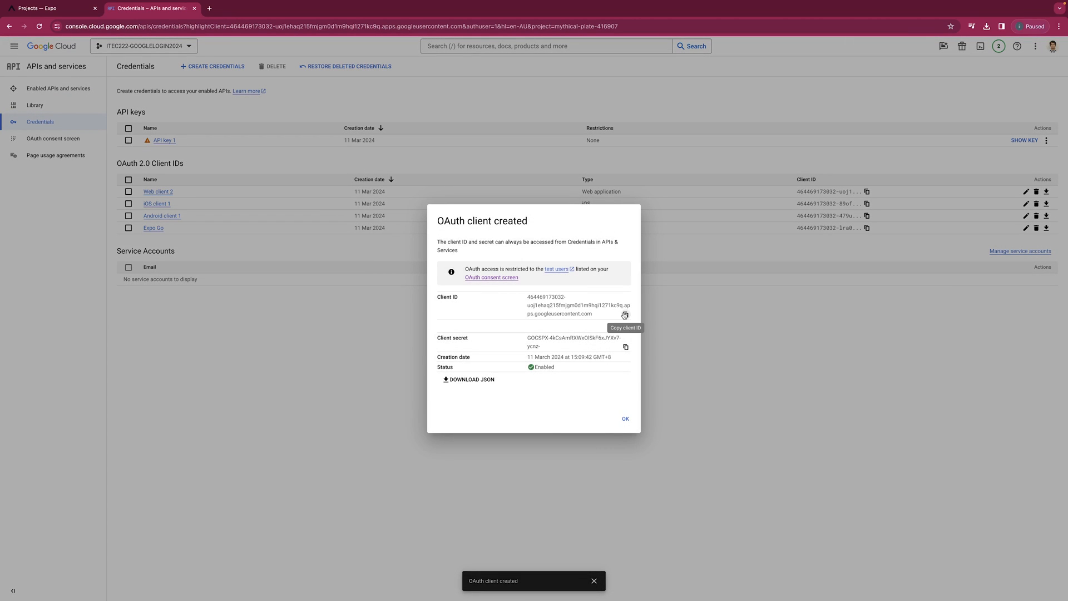
Paste the web client ID after '//web :' in App.js and save.
left_click(625, 315)
key("super+Tab")
type(":")
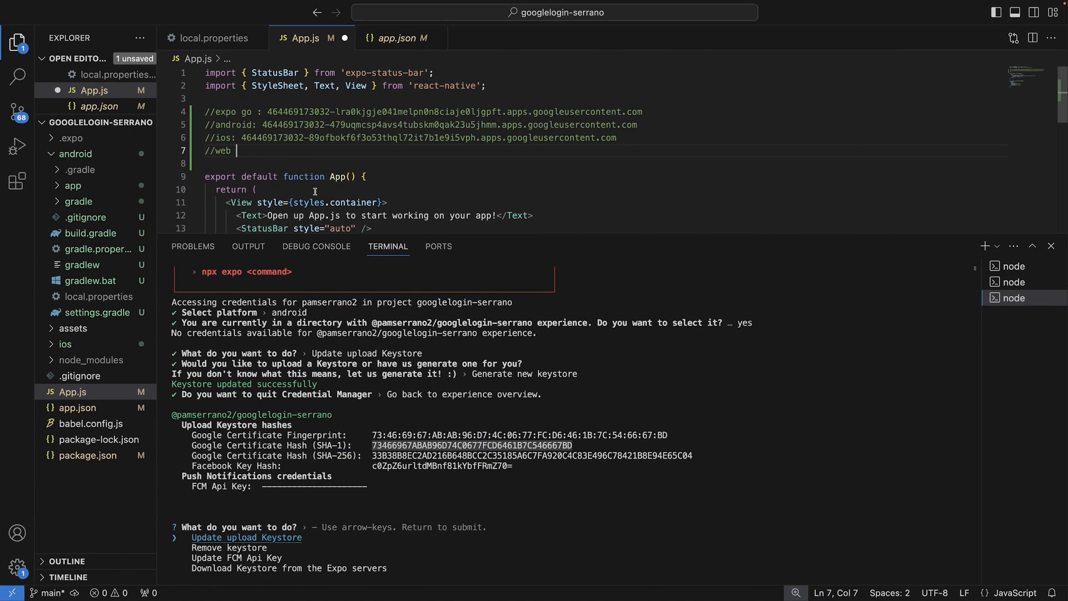
key("super+v")
key("super+s")
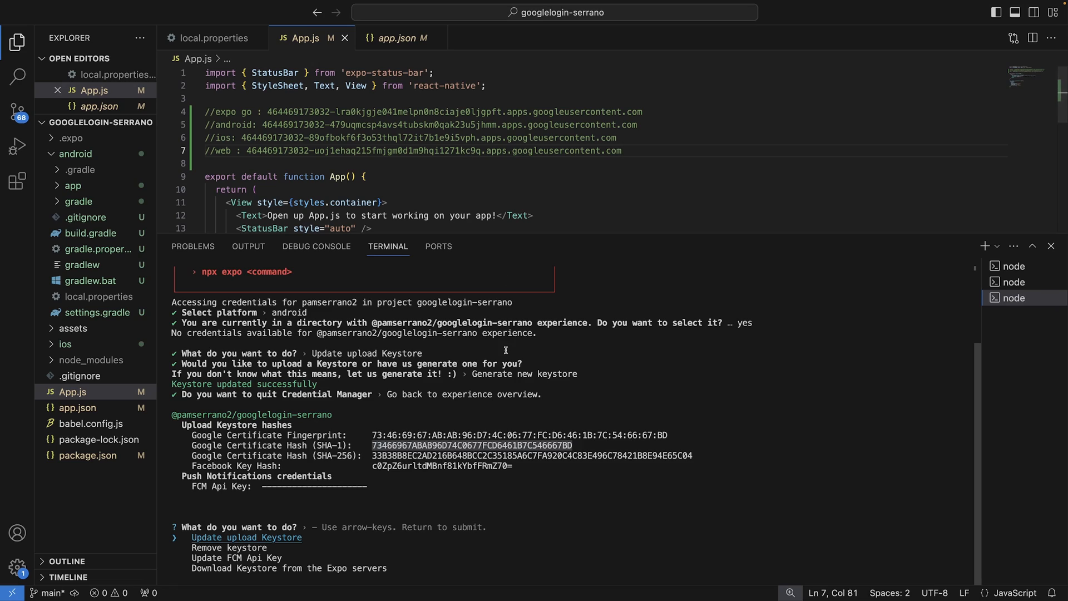